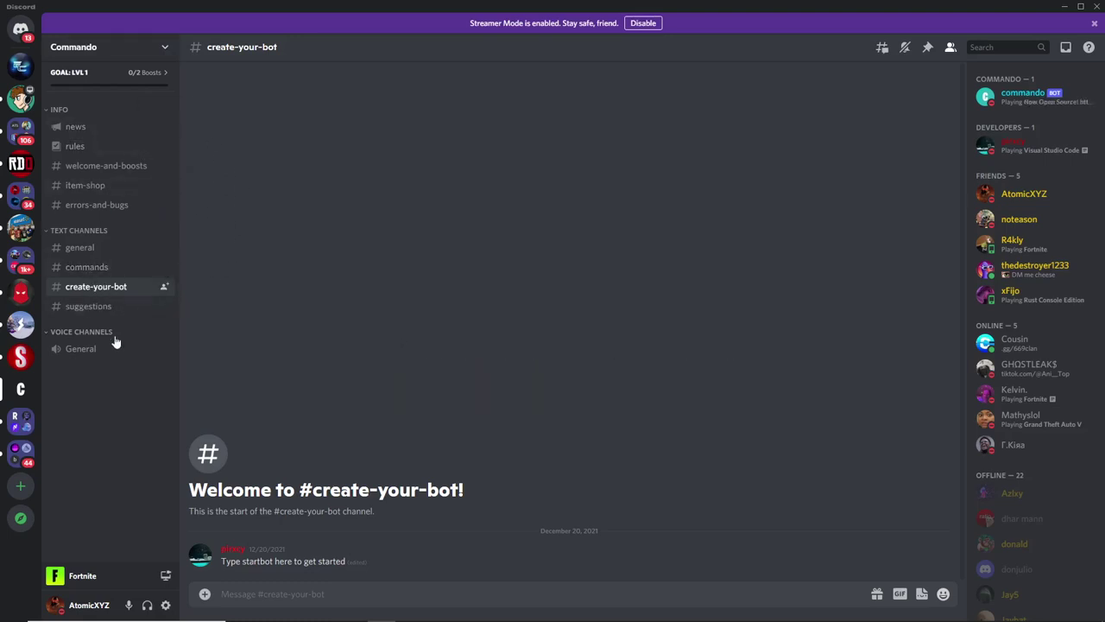
Send startbot in the create-your-bot channel and choose Add A New Account! in the commando bot's direct message.
text(startbot)
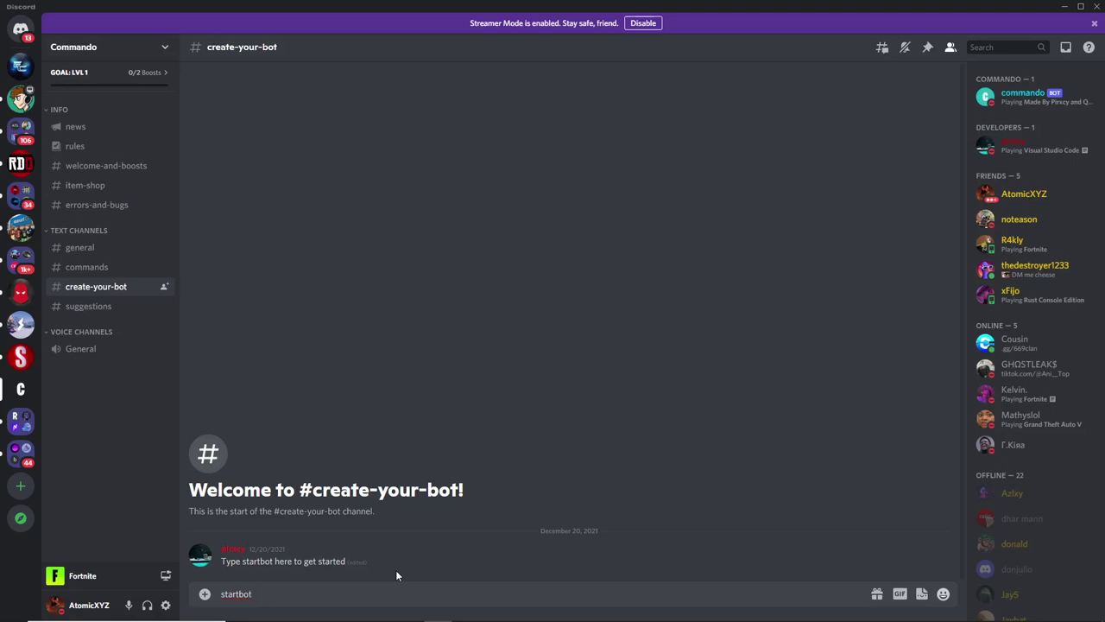
key(Return)
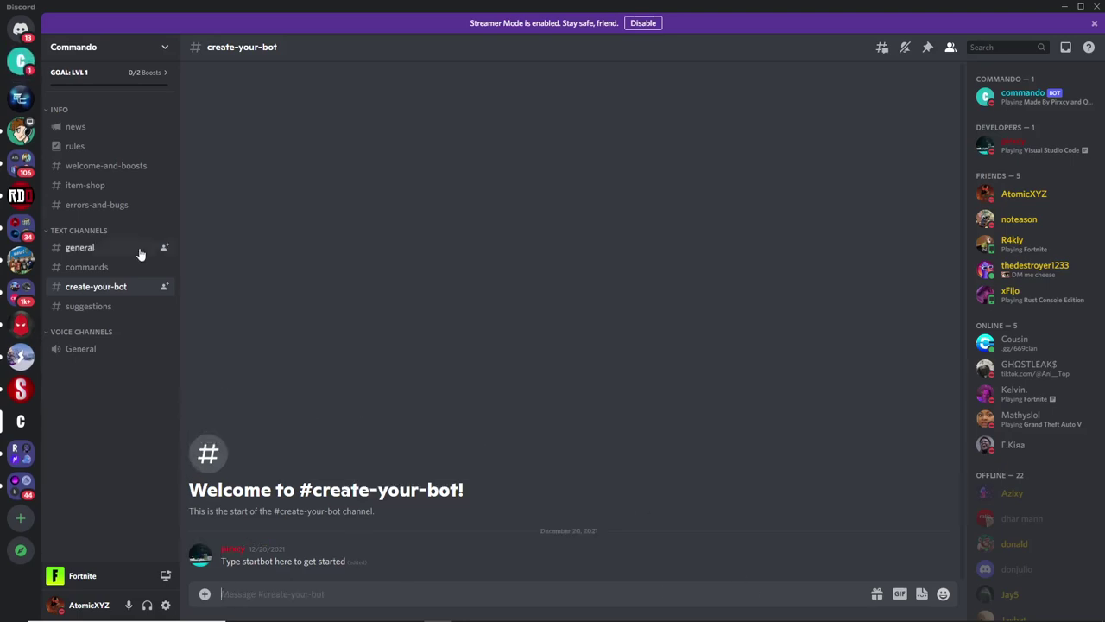
click(26, 61)
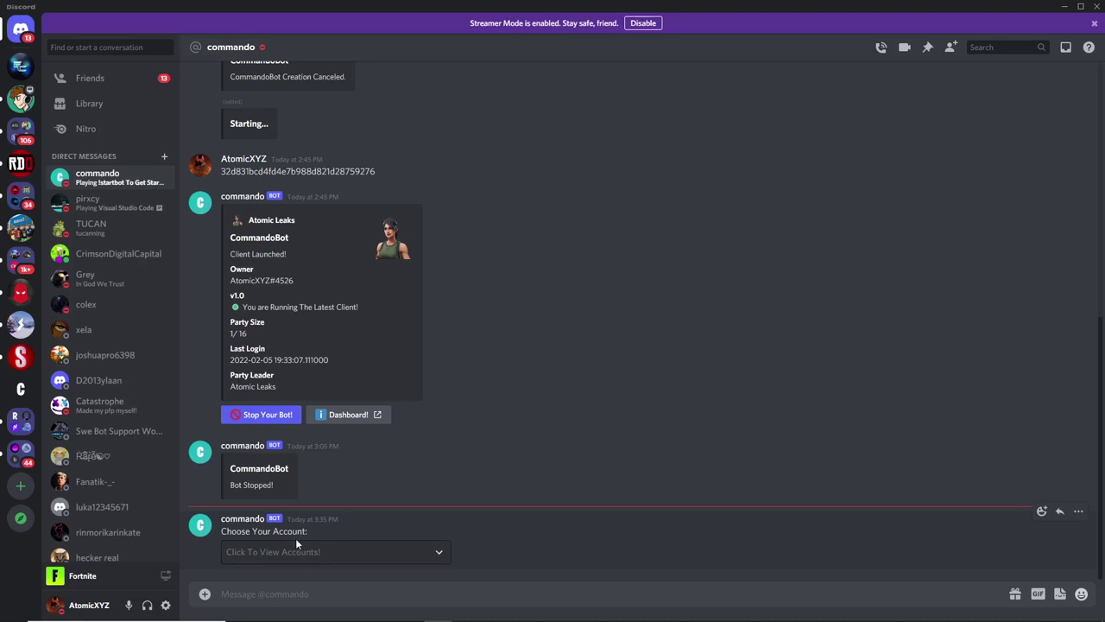
click(316, 553)
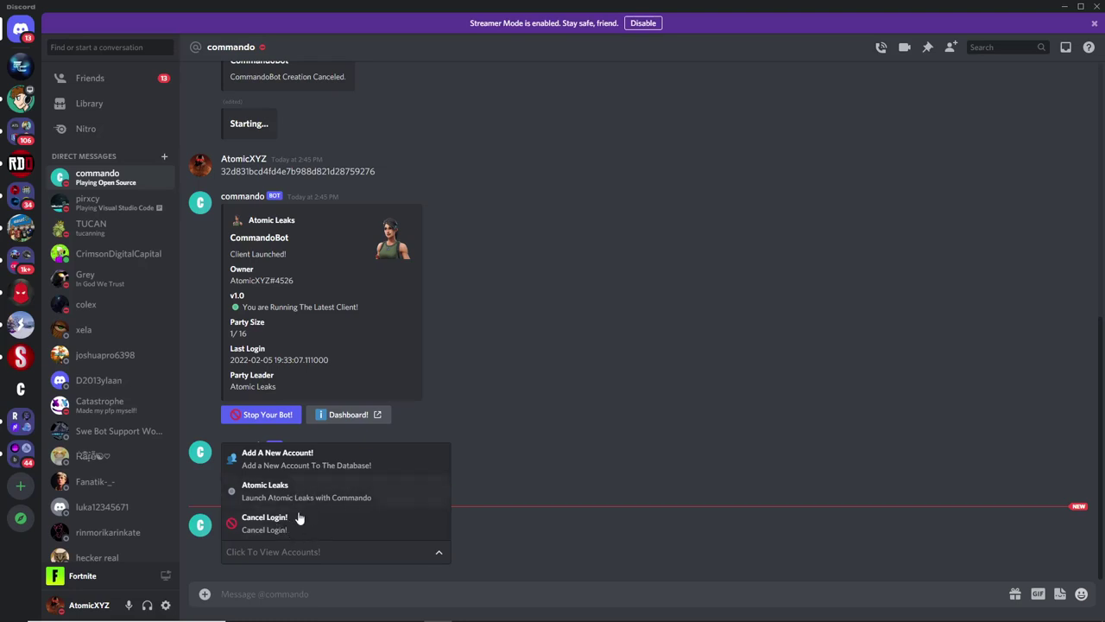
click(282, 462)
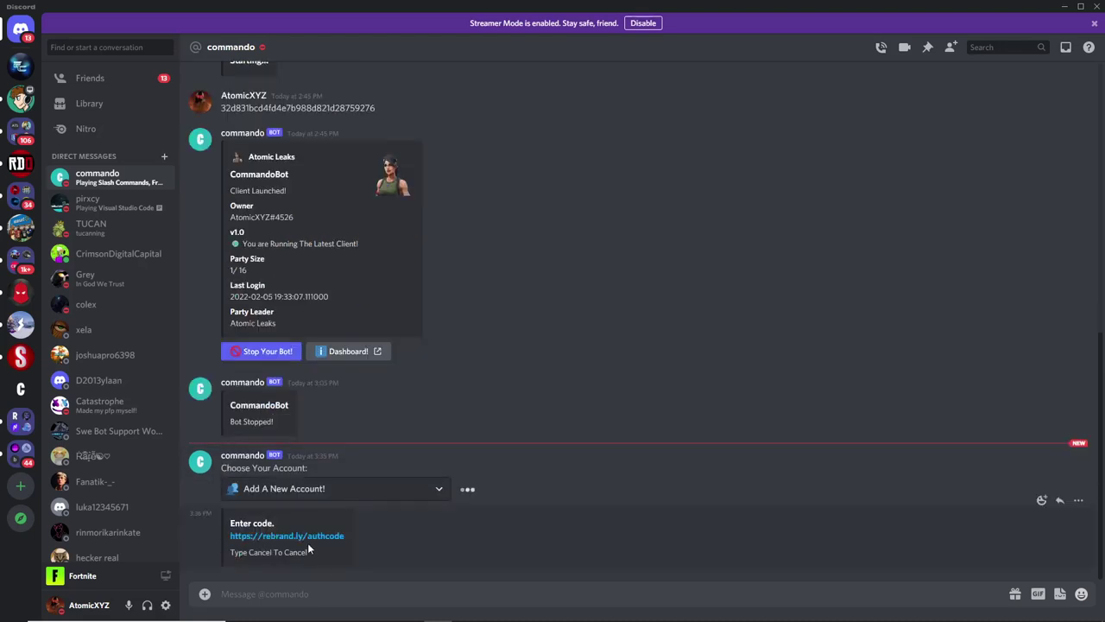
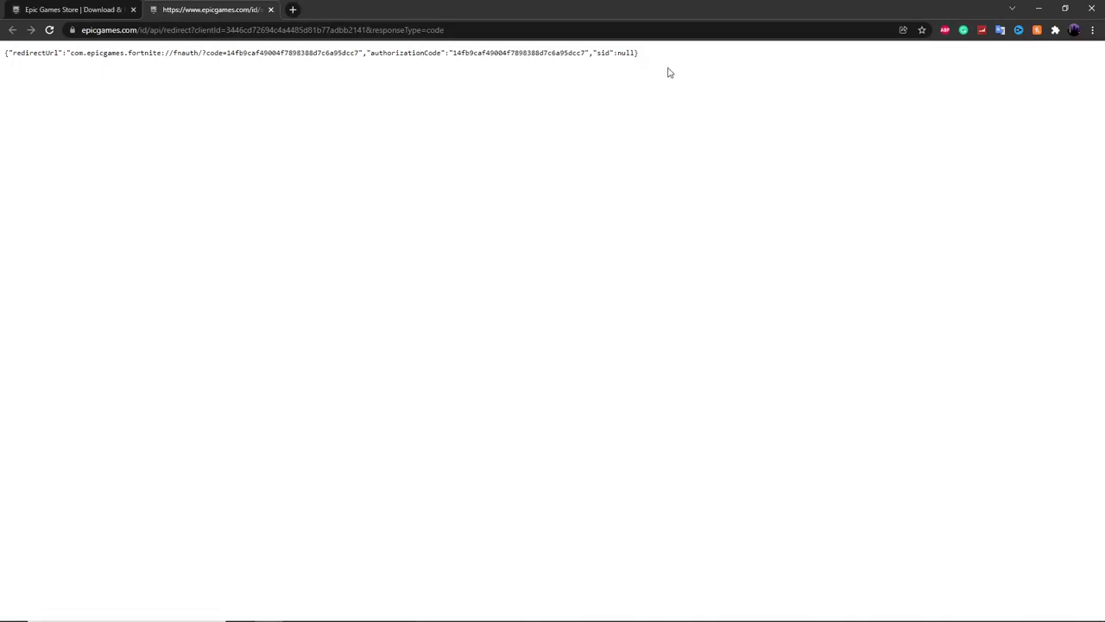
Check the account signed in to the Epic Games Store and copy the authorization code from the redirect page.
click(92, 8)
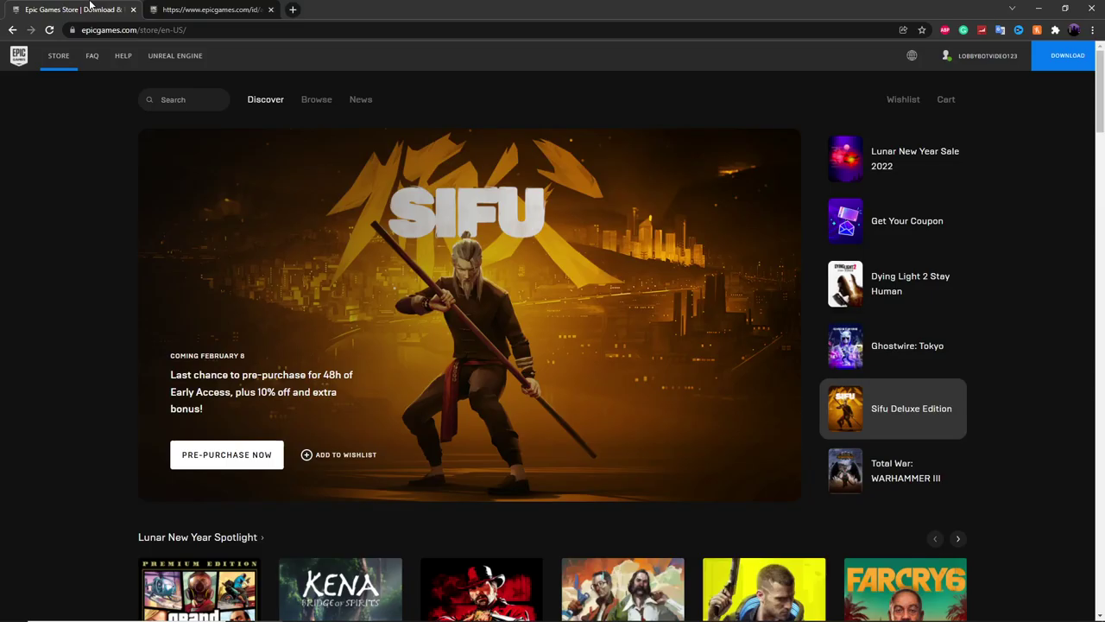
mouse_move(988, 68)
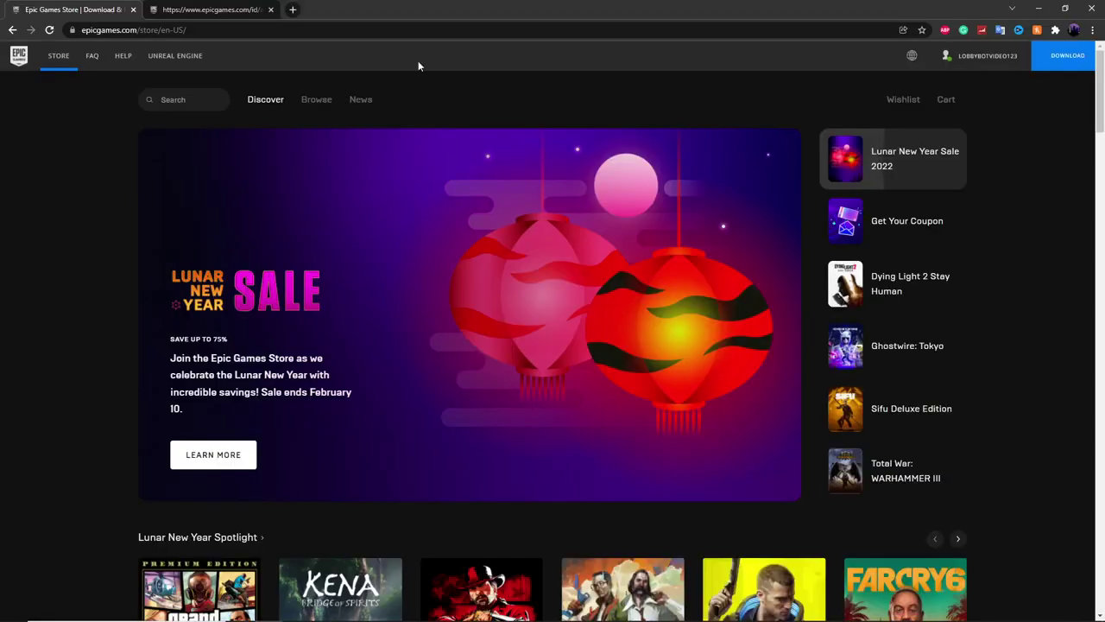
click(215, 8)
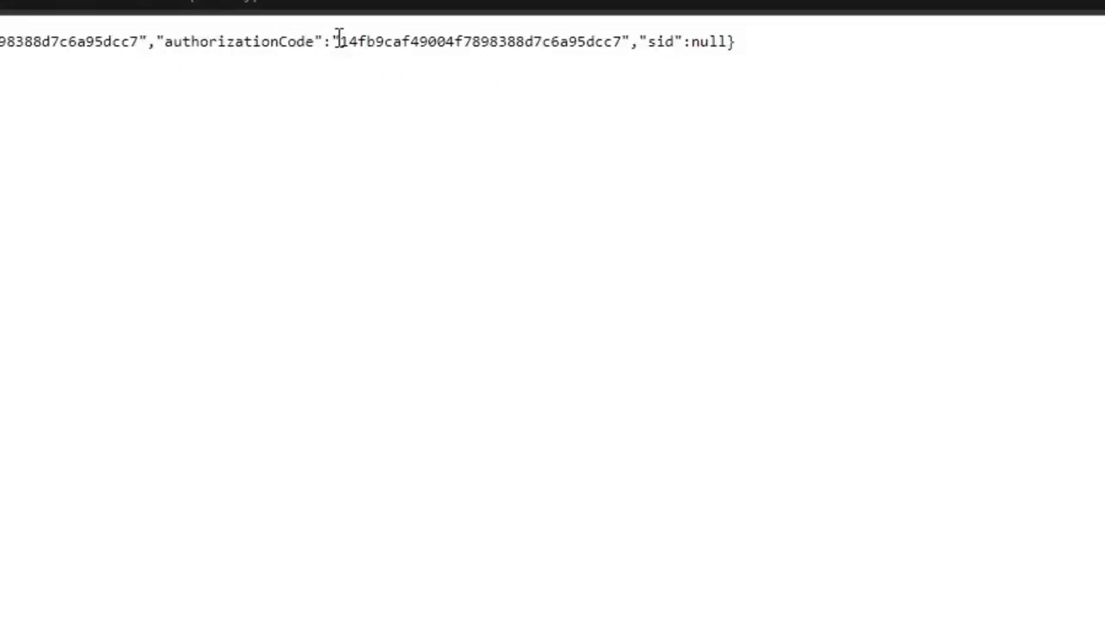
drag(341, 40, 622, 42)
key(ctrl+c)
Switch to Discord and send the copied authorization code to the commando bot.
click(566, 128)
click(436, 615)
click(438, 610)
click(356, 595)
key(ctrl+v)
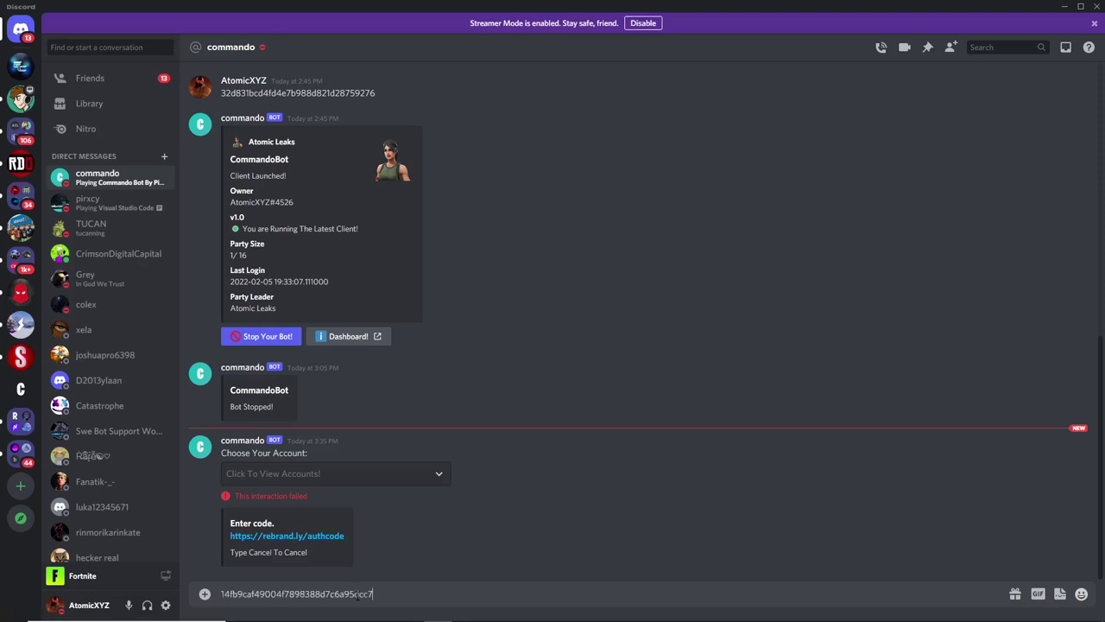
key(Return)
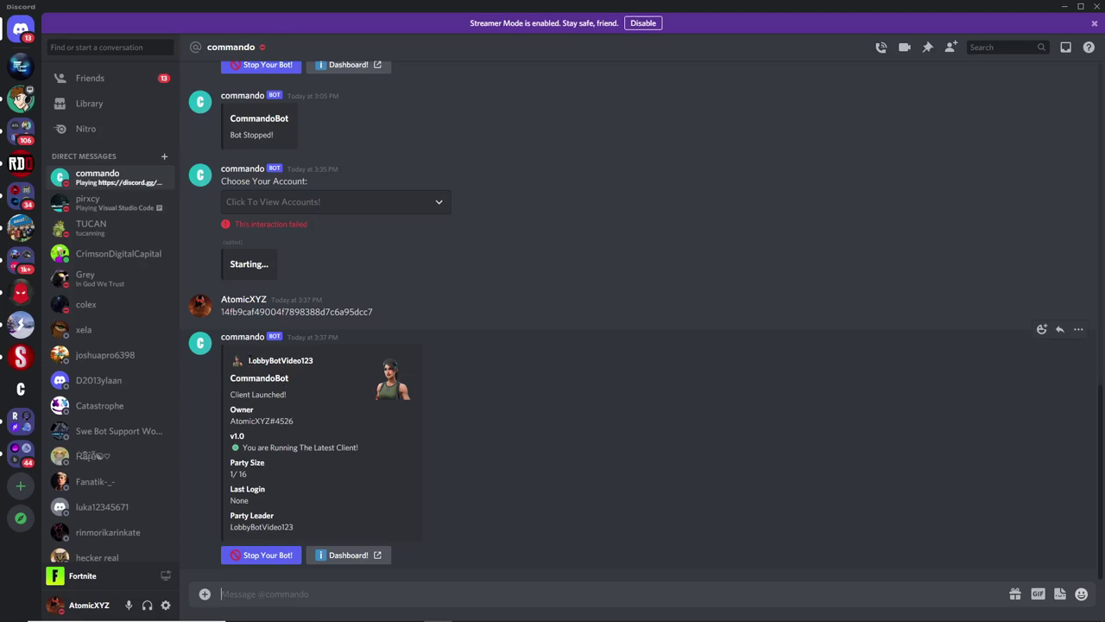
Copy the bot account's name from the Client Launched! message and switch to Fortnite.
drag(322, 359, 247, 360)
key(ctrl+c)
click(391, 356)
click(889, 610)
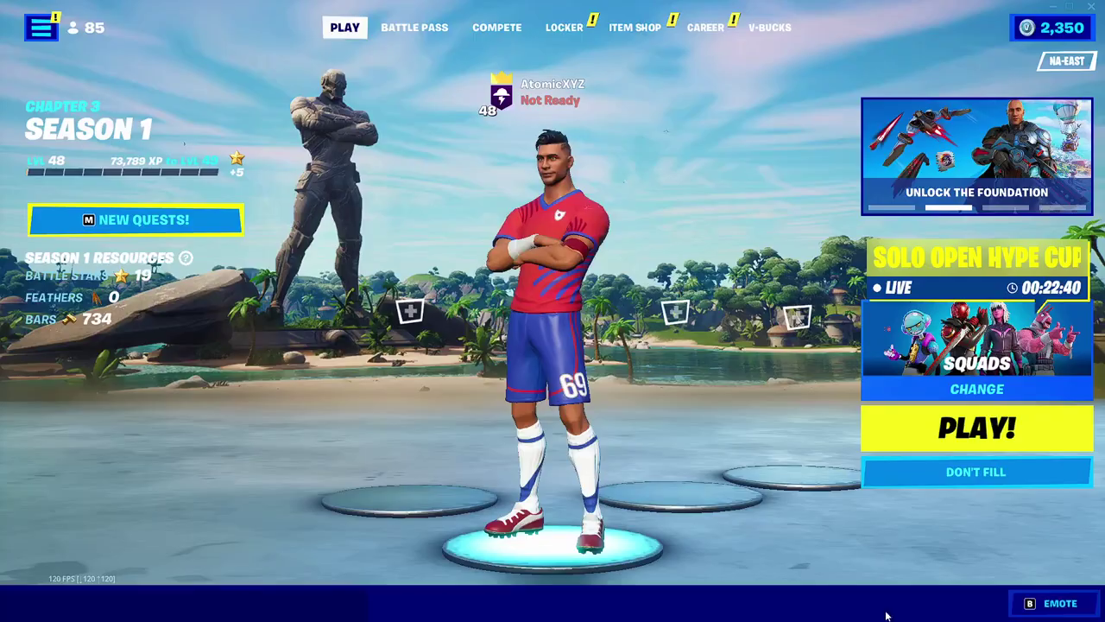
Search for the copied bot account name under Add Friends and send that account a friend request.
click(50, 84)
click(32, 160)
drag(177, 84, 25, 84)
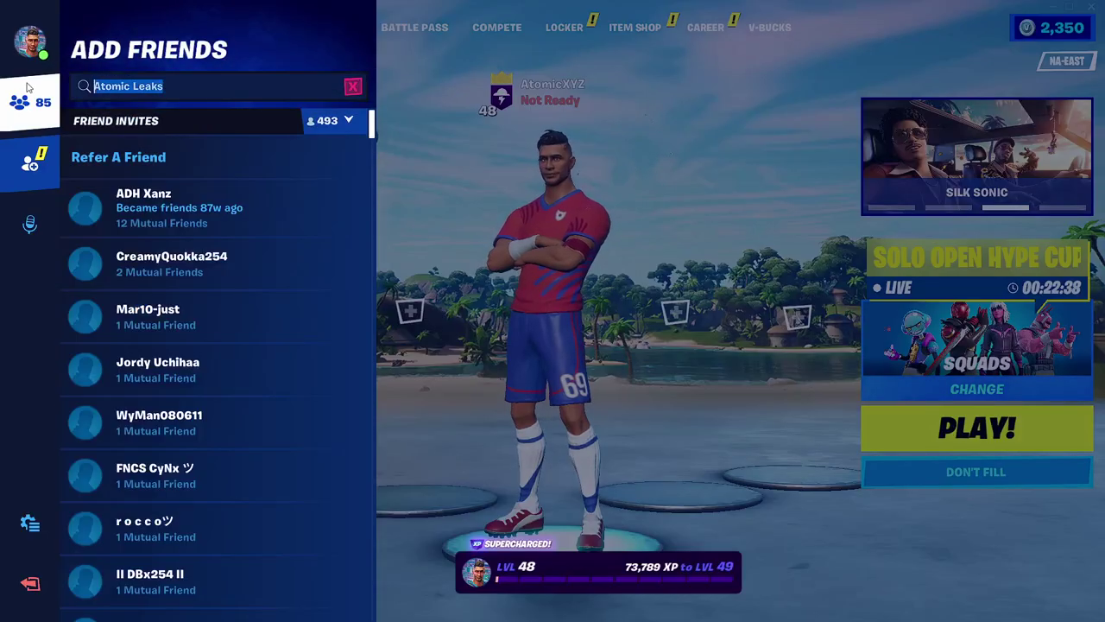
key(BackSpace)
key(ctrl+v)
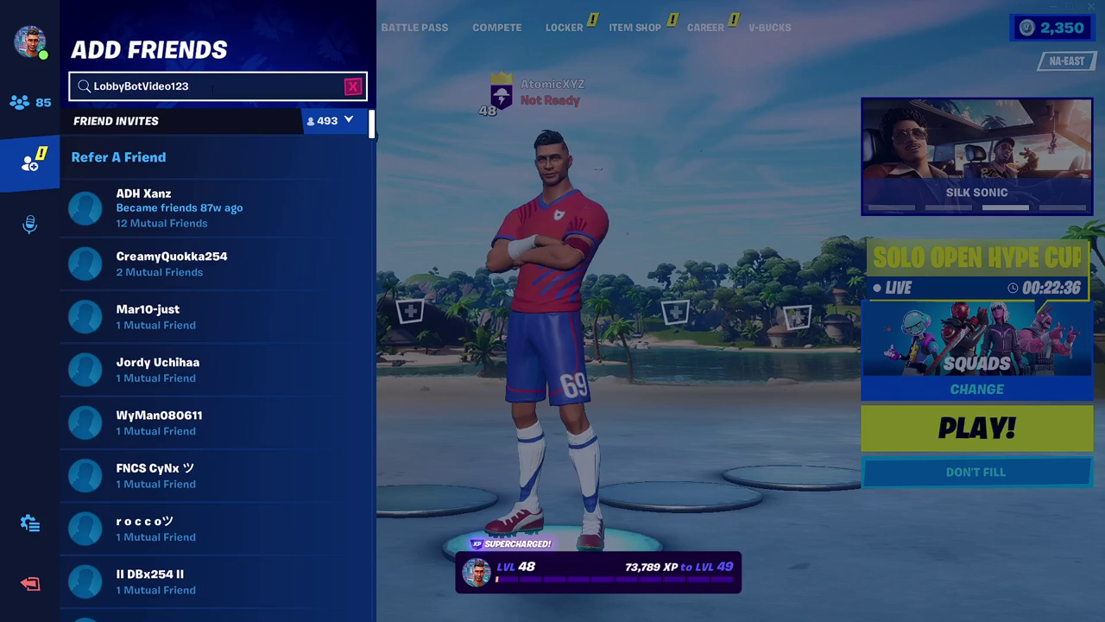
key(Return)
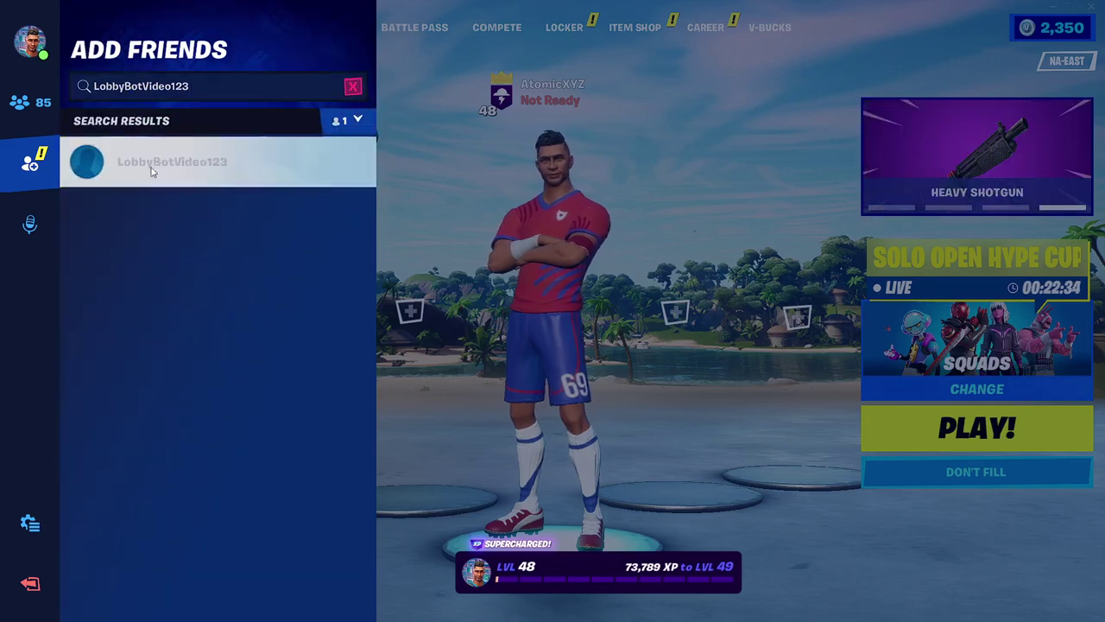
click(184, 163)
key(Escape)
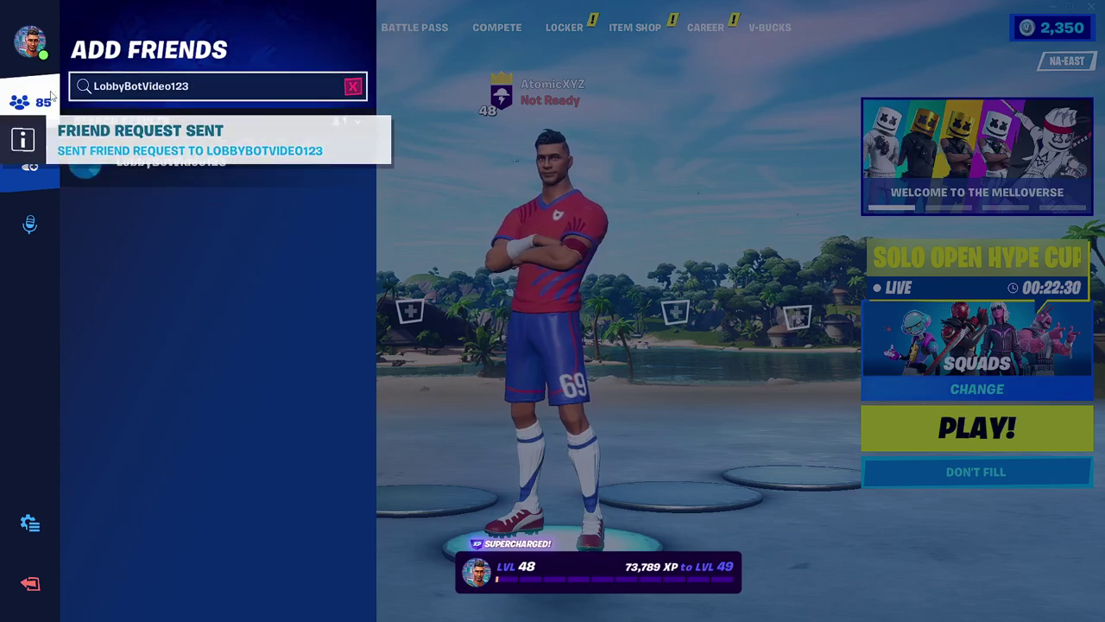
key(Escape)
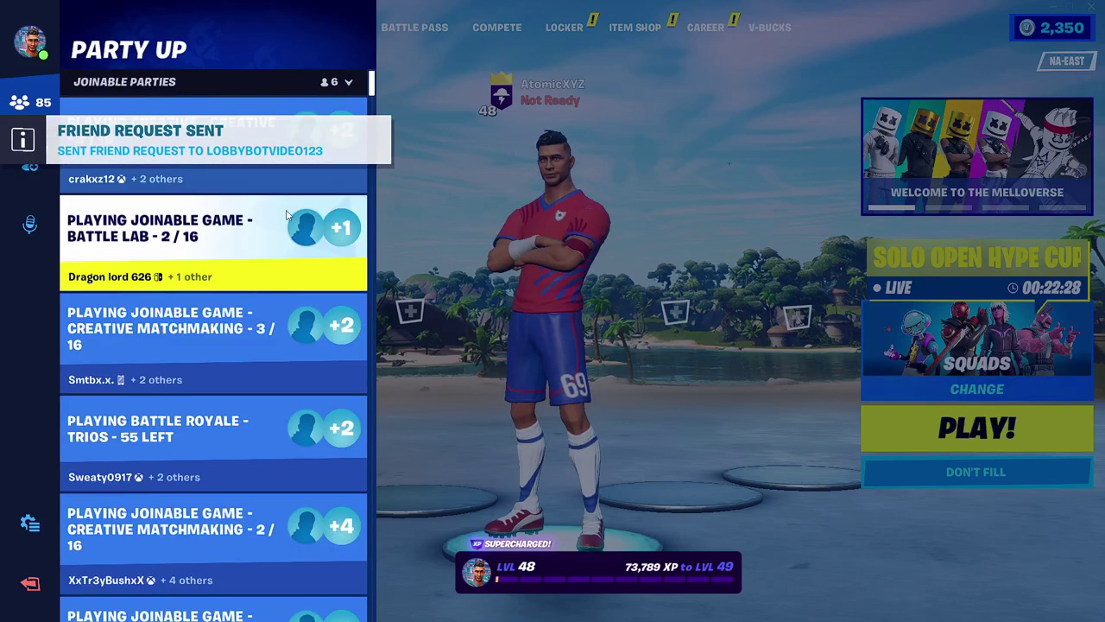
Switch to Discord and send the !help command to the commando bot.
key(alt+Tab)
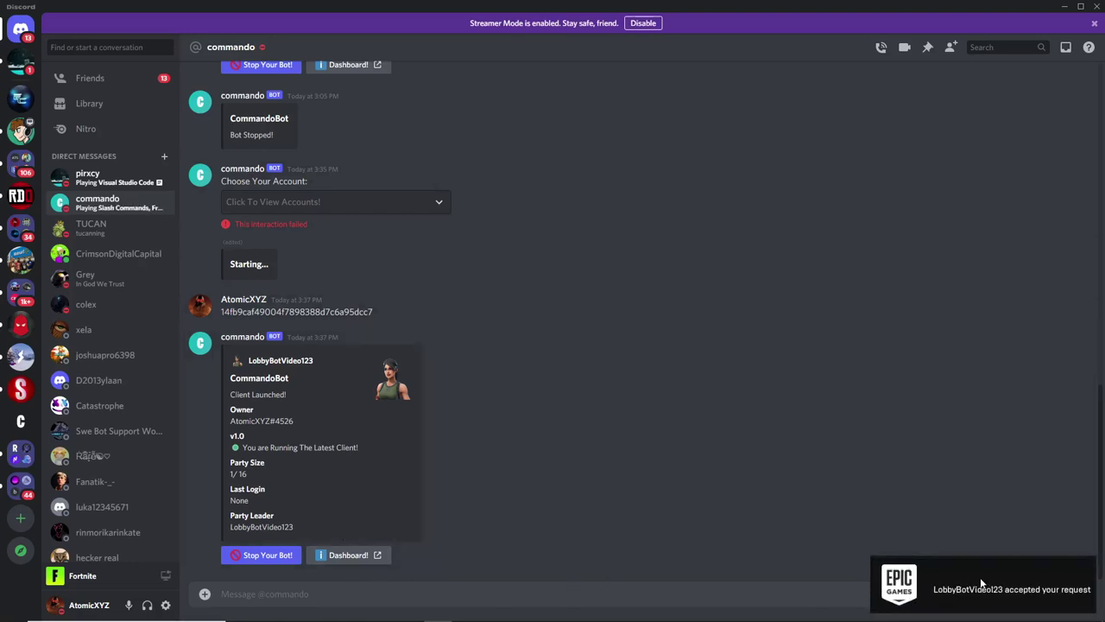
click(893, 615)
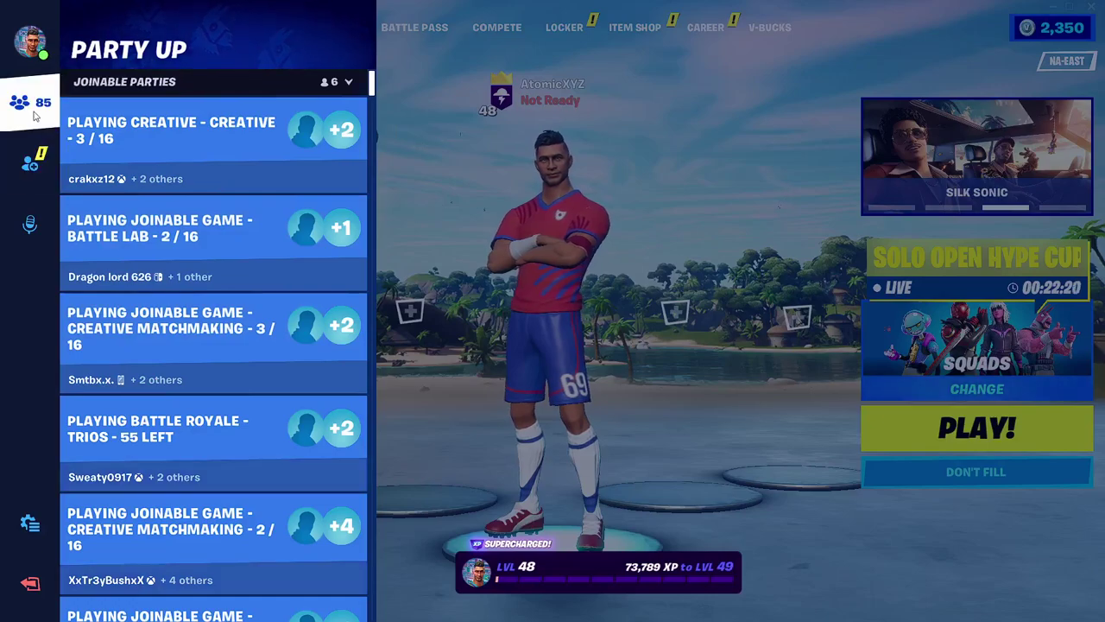
key(alt+Tab)
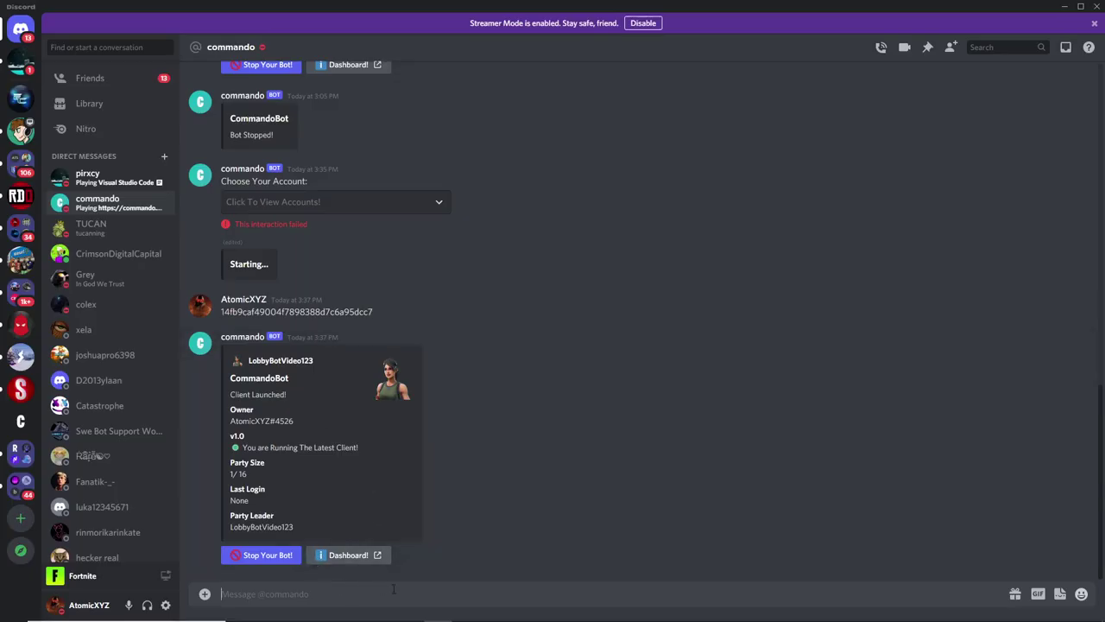
text(!help)
key(Return)
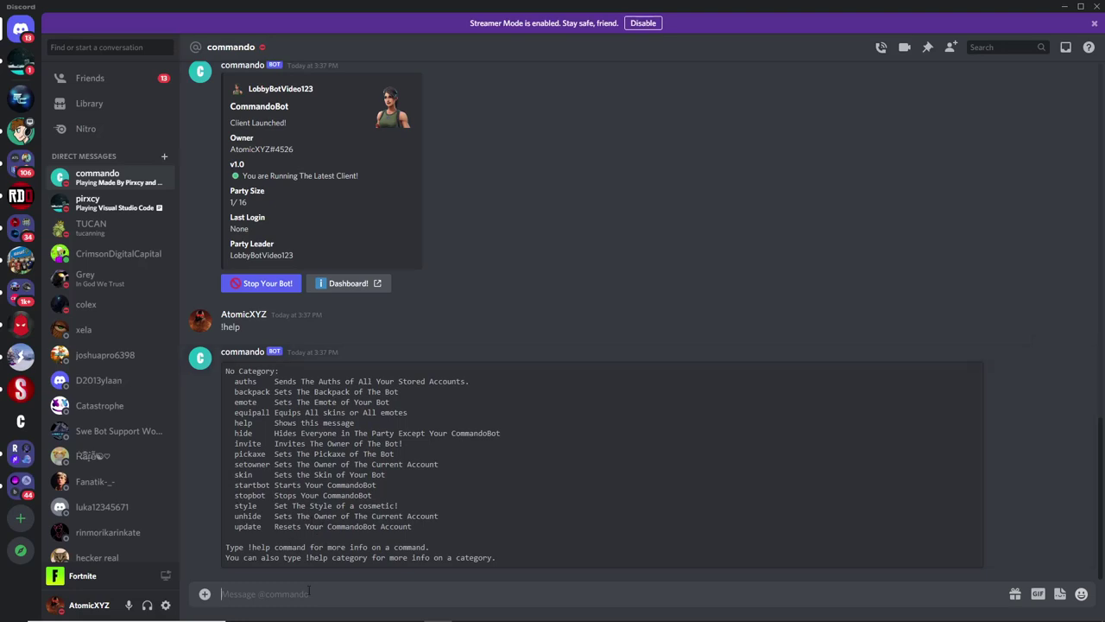
Switch to Fortnite, find the newly added bot account in the friends list and send it a party invite.
mouse_move(933, 615)
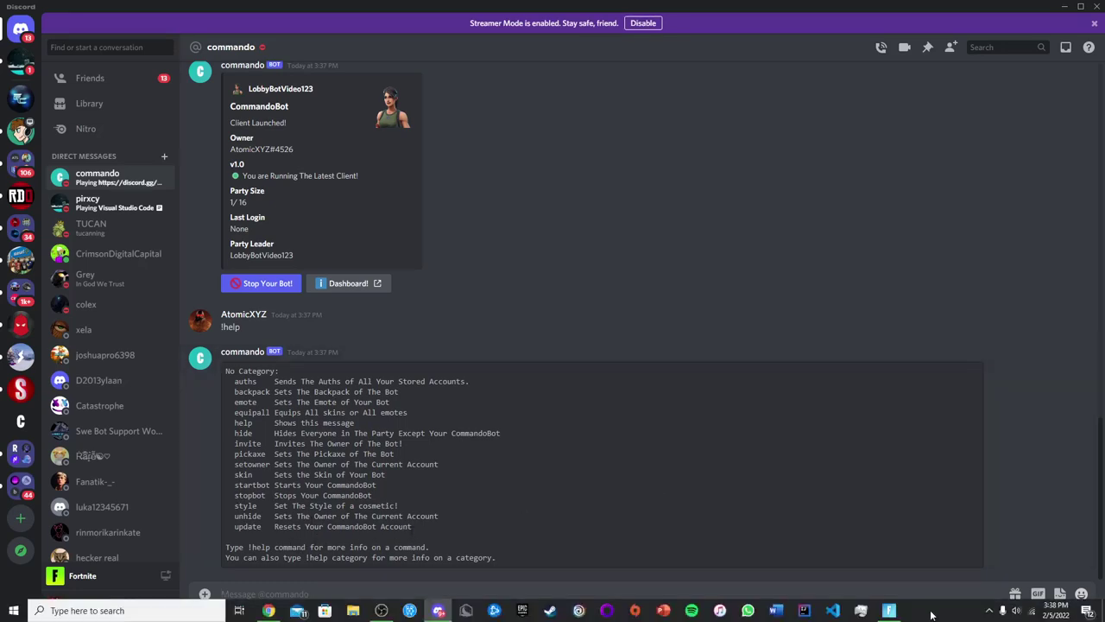
click(897, 615)
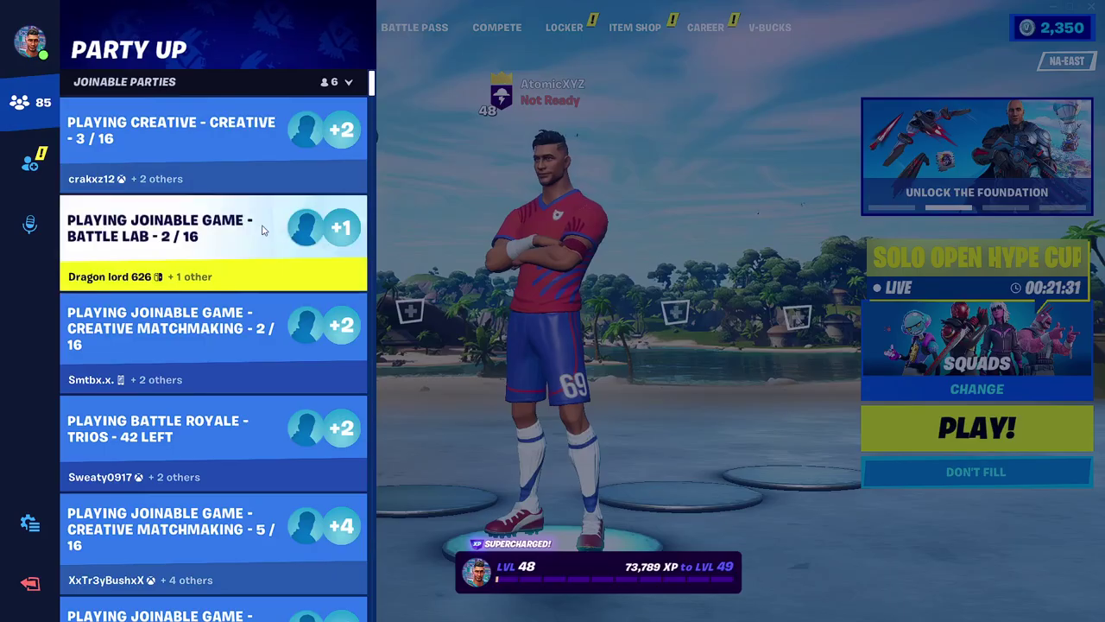
click(35, 161)
click(29, 102)
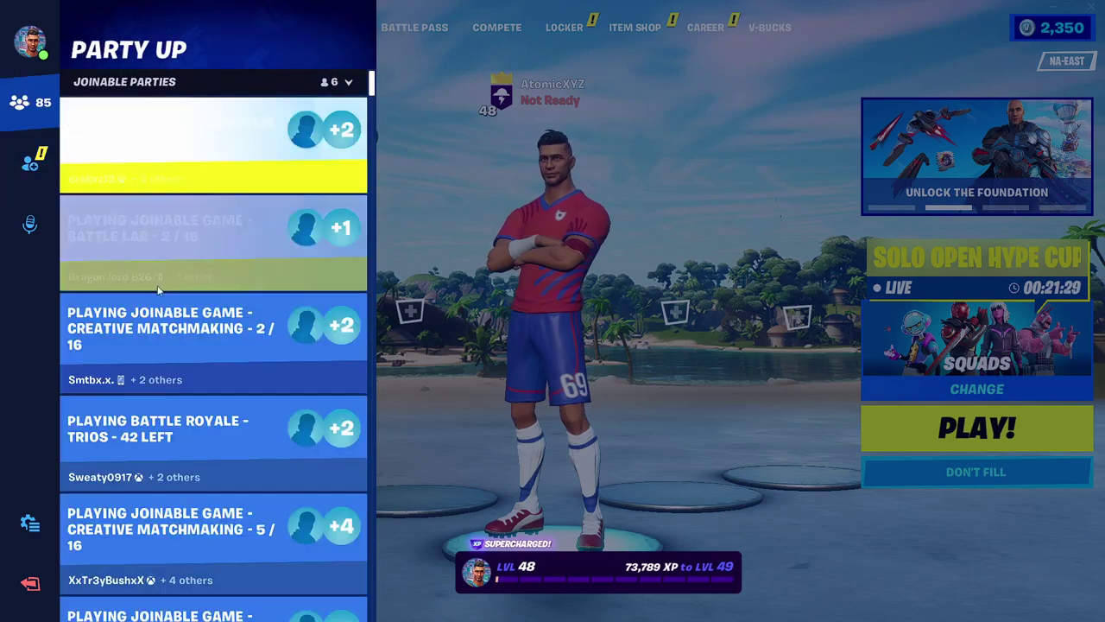
scroll(170, 348, down, 4)
scroll(170, 349, down, 8)
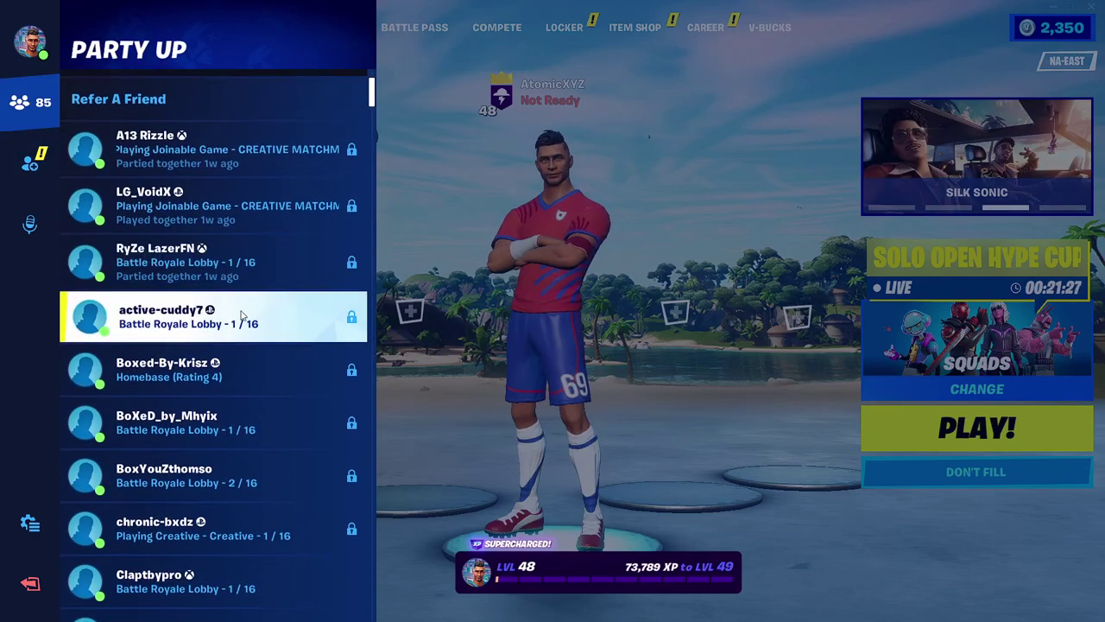
scroll(236, 316, down, 10)
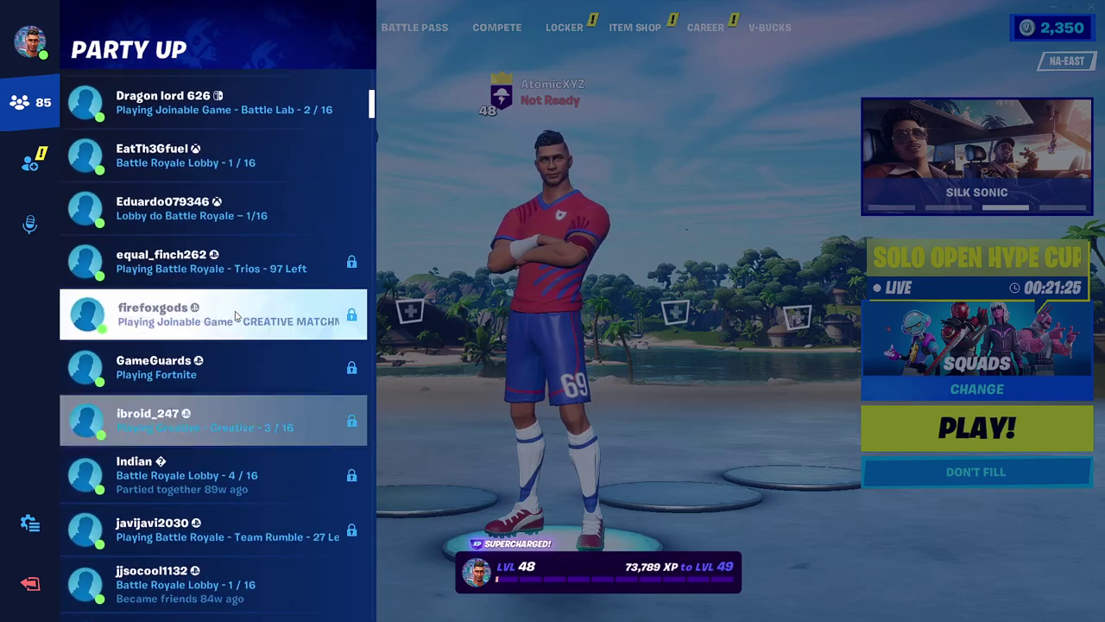
scroll(236, 328, down, 6)
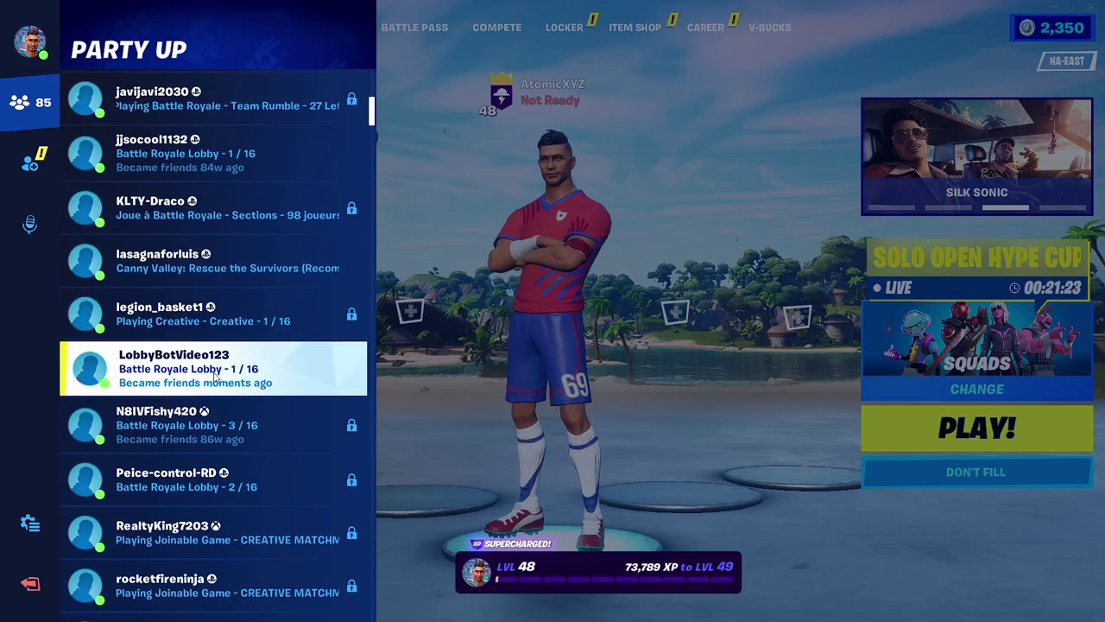
click(237, 372)
click(229, 255)
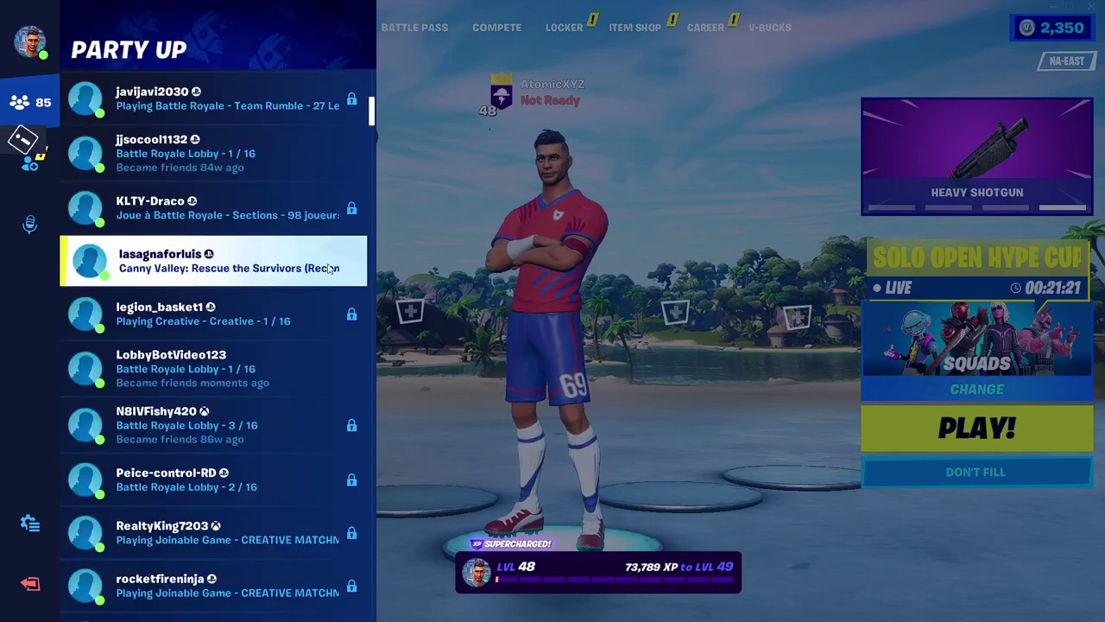
click(423, 243)
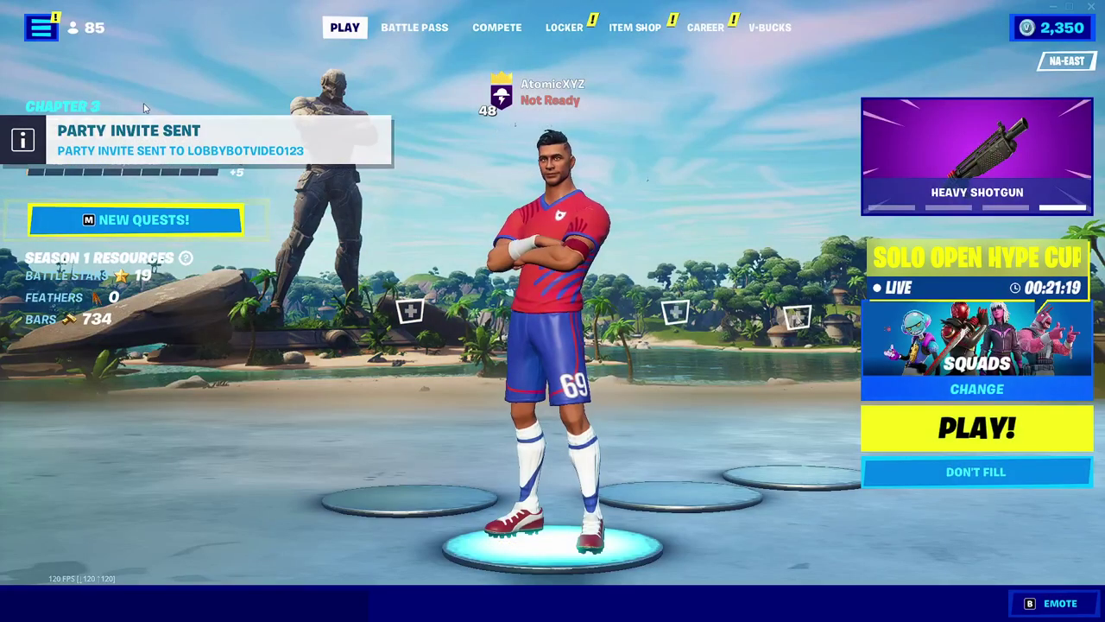
Accept the party invite in the commando bot's Discord message and check the bot's character in the Fortnite lobby.
key(alt+Tab)
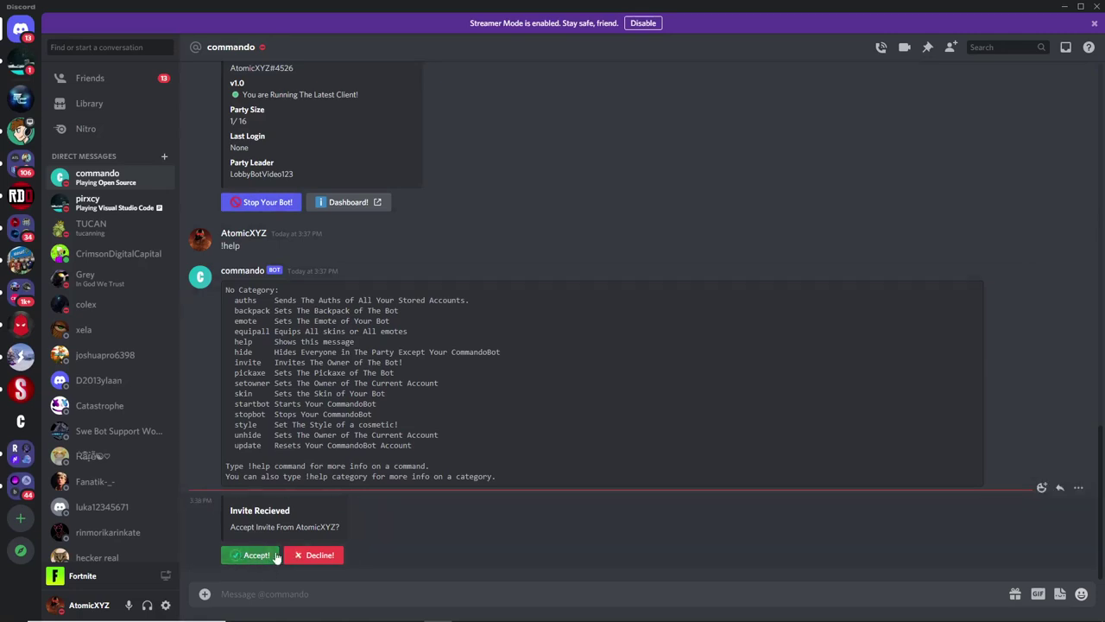
click(248, 557)
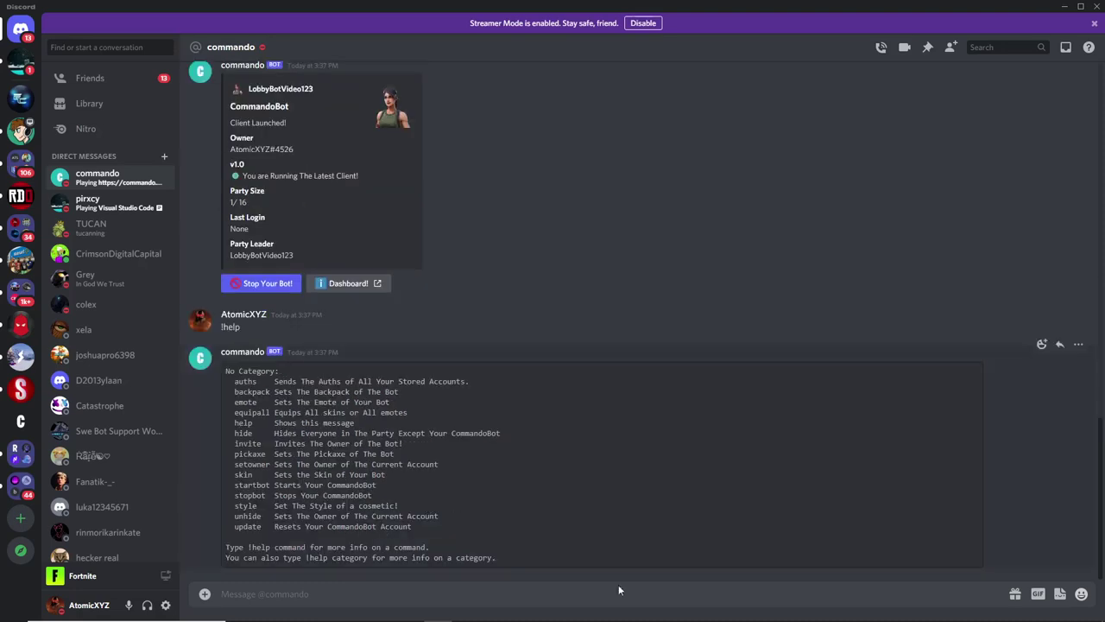
click(899, 605)
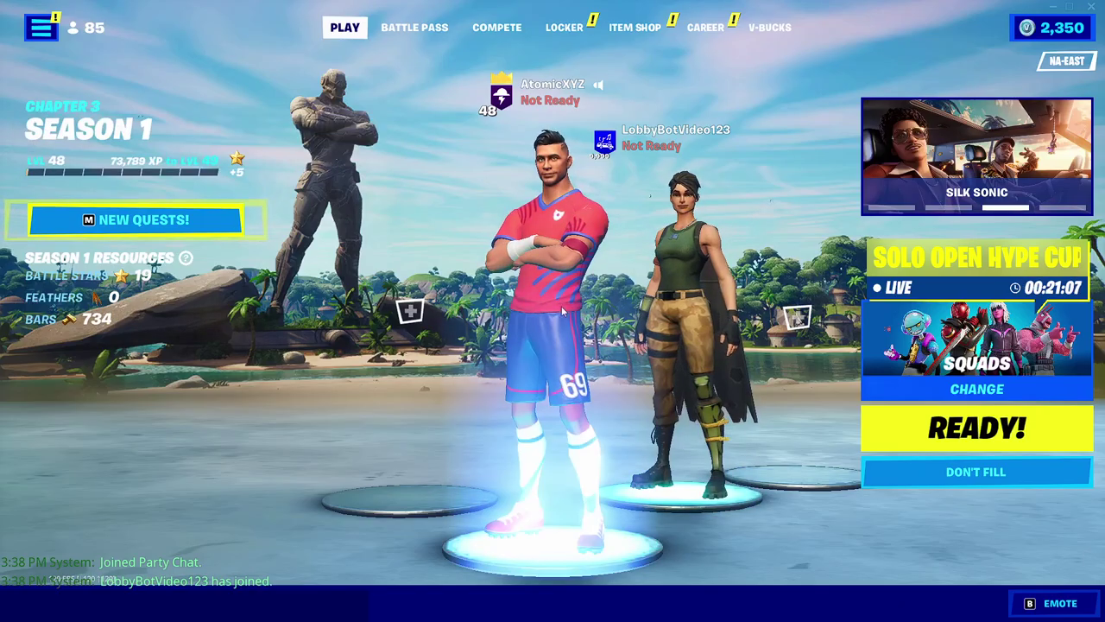
click(684, 277)
click(593, 342)
click(635, 264)
click(581, 462)
Switch to Discord and send the !hide command to the commando bot.
key(alt+Tab)
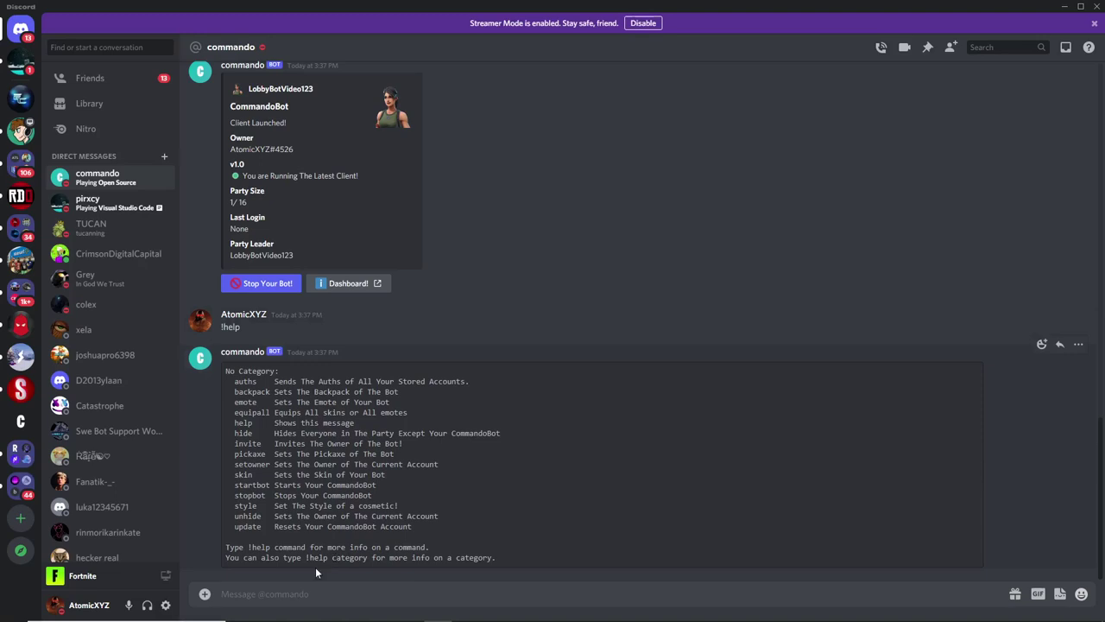
text(!hide)
key(Return)
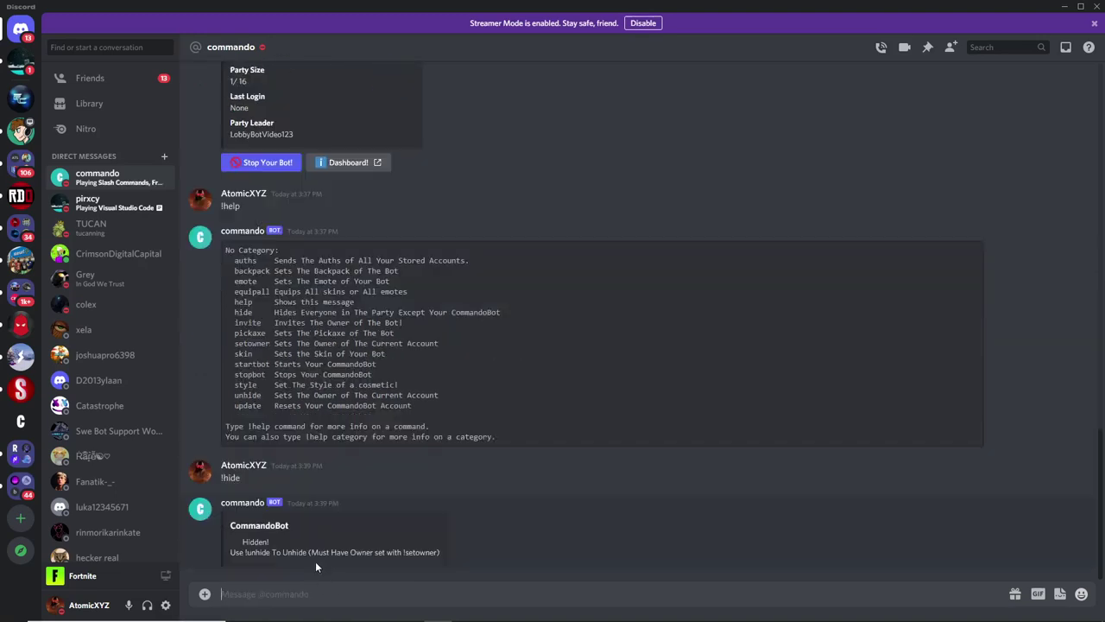
mouse_move(732, 620)
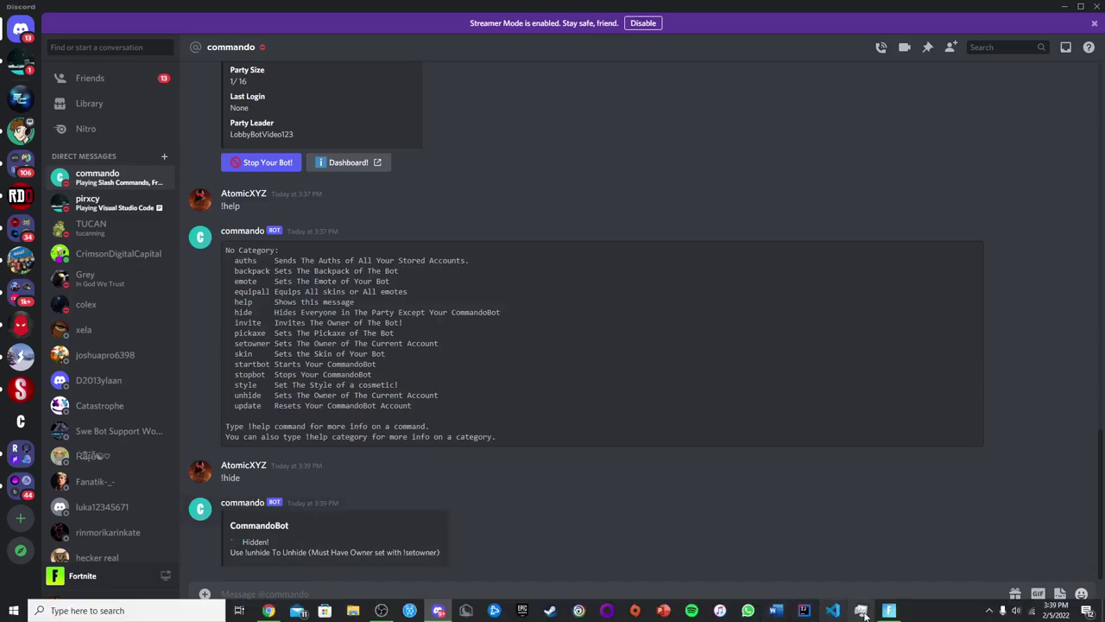
Check the Fortnite lobby, send !skin Spider-Man to the commando bot in Discord, and return to Fortnite to view the skin.
click(861, 609)
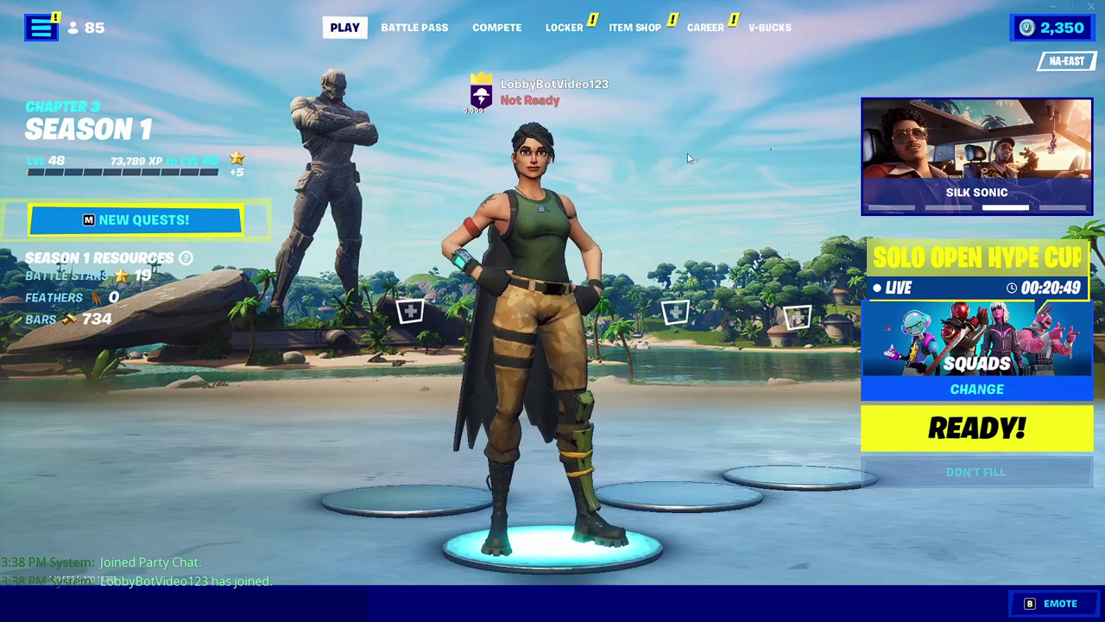
key(alt+Tab)
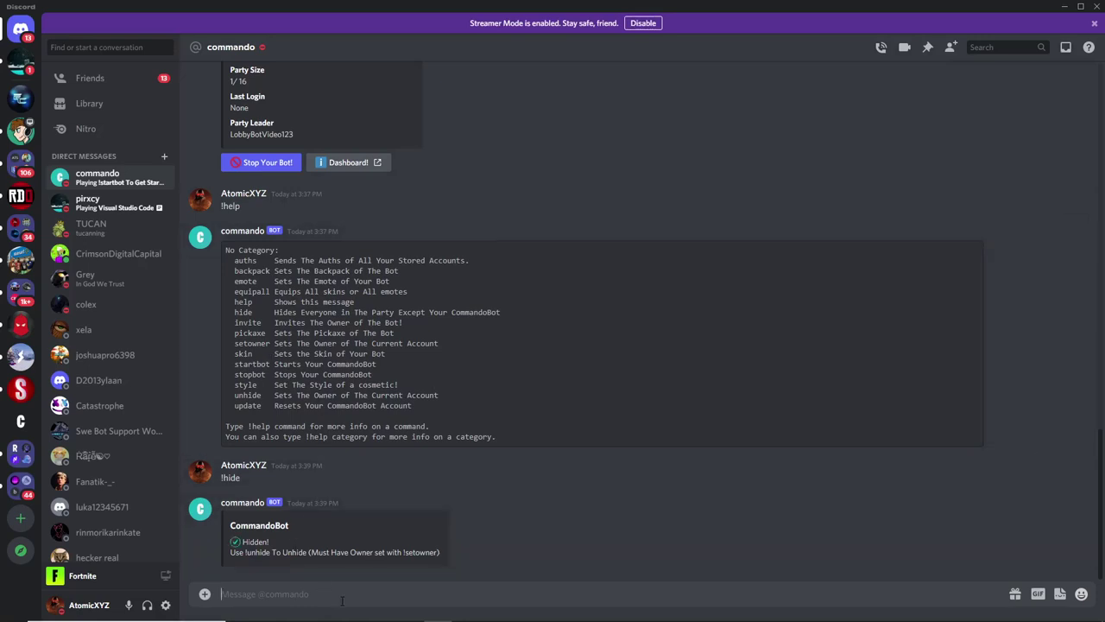
text(!)
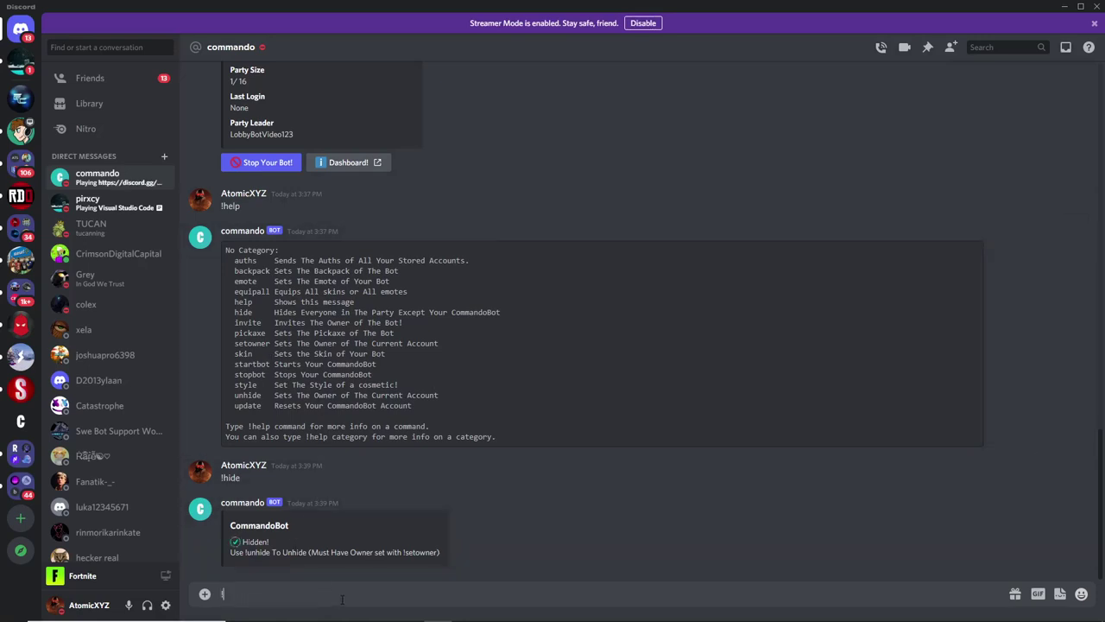
text(skin Spider-Man)
key(Return)
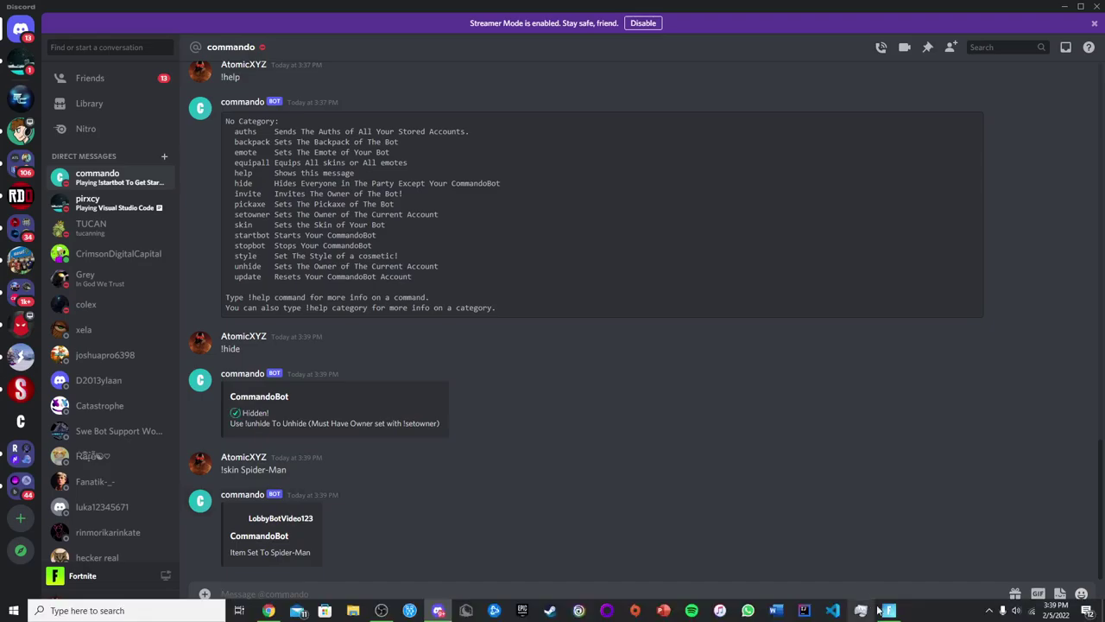
click(887, 611)
Switch to Discord, send !backpack ghost portal to the commando bot, and check the back bling on the character in Fortnite.
key(alt+Tab)
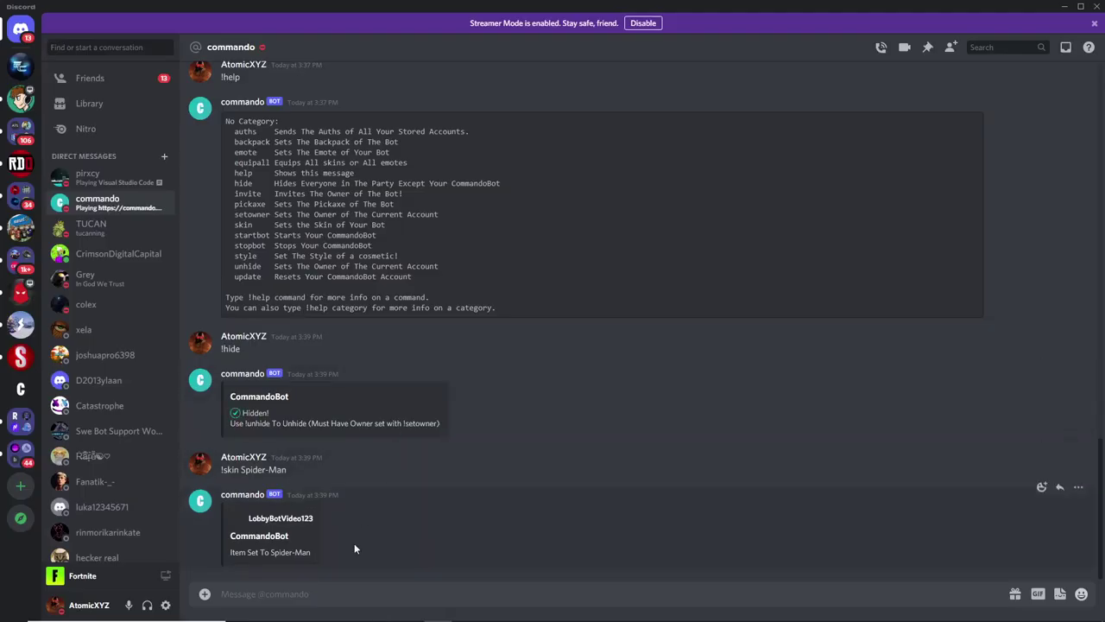
text(!bka)
key(BackSpace)
key(BackSpace)
text(ackpack)
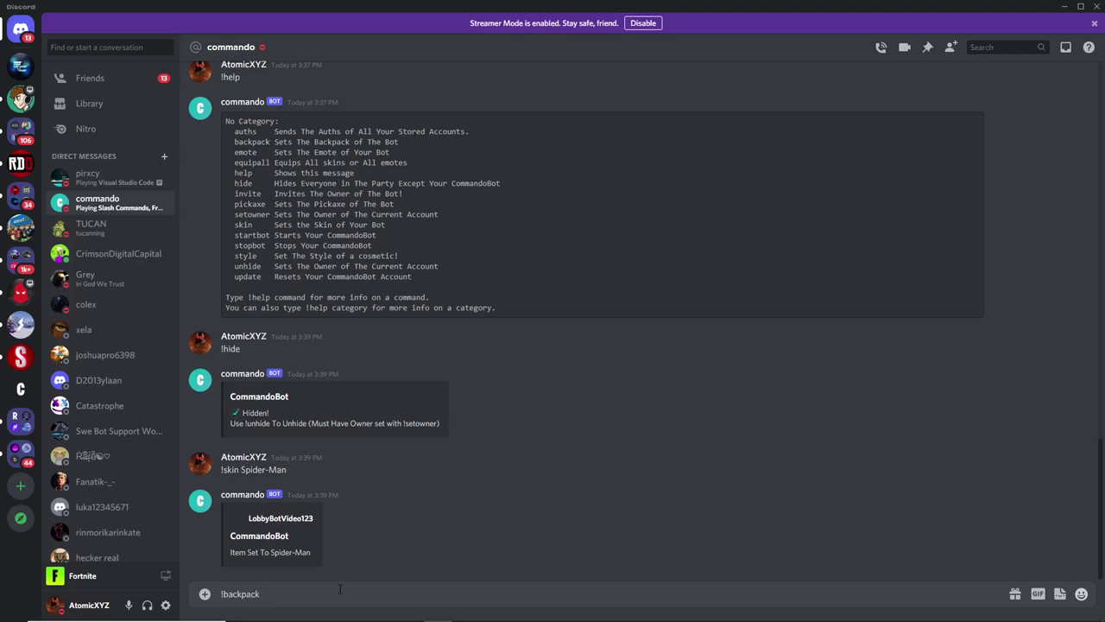
text( ghost portal)
key(Return)
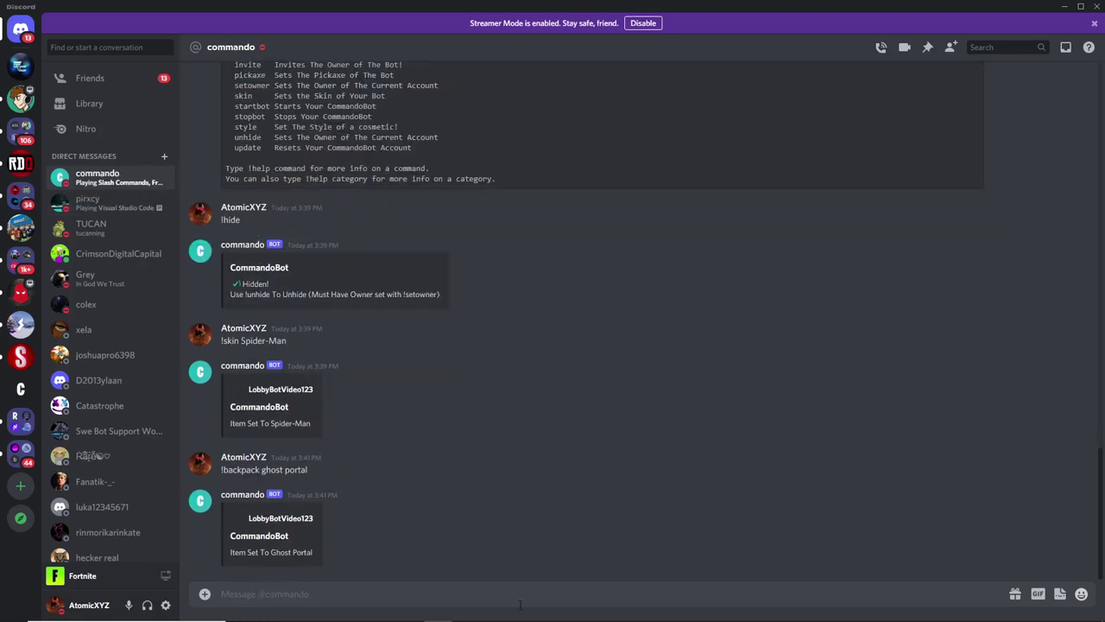
click(888, 611)
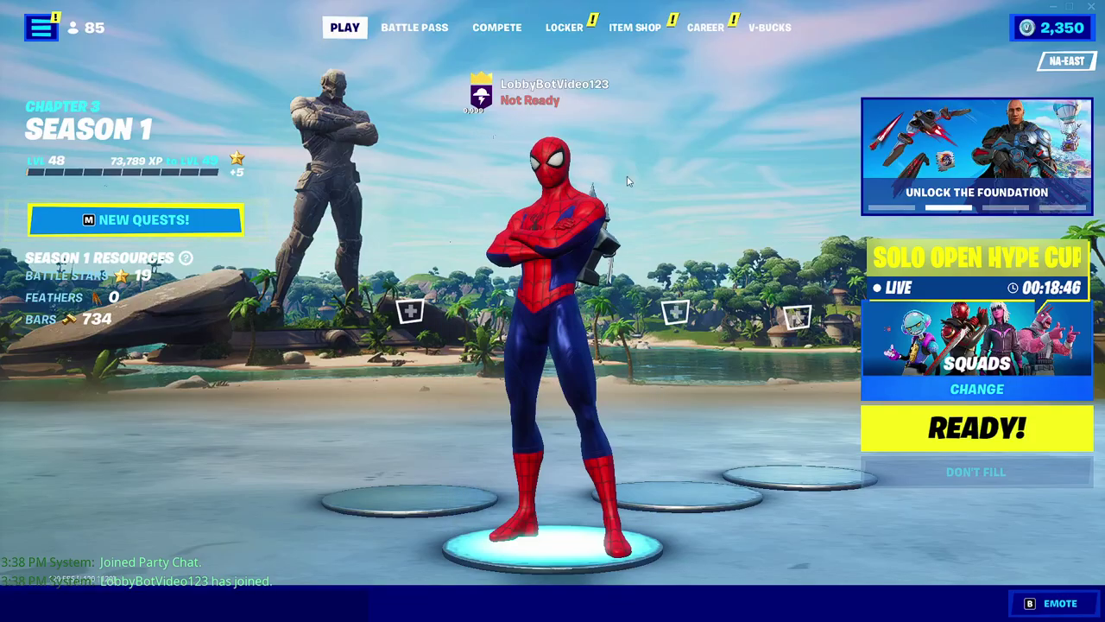
In Discord, send !style skin to the commando bot, reply 5 for the Gilded Reality style, and view the character in Fortnite.
key(alt+Tab)
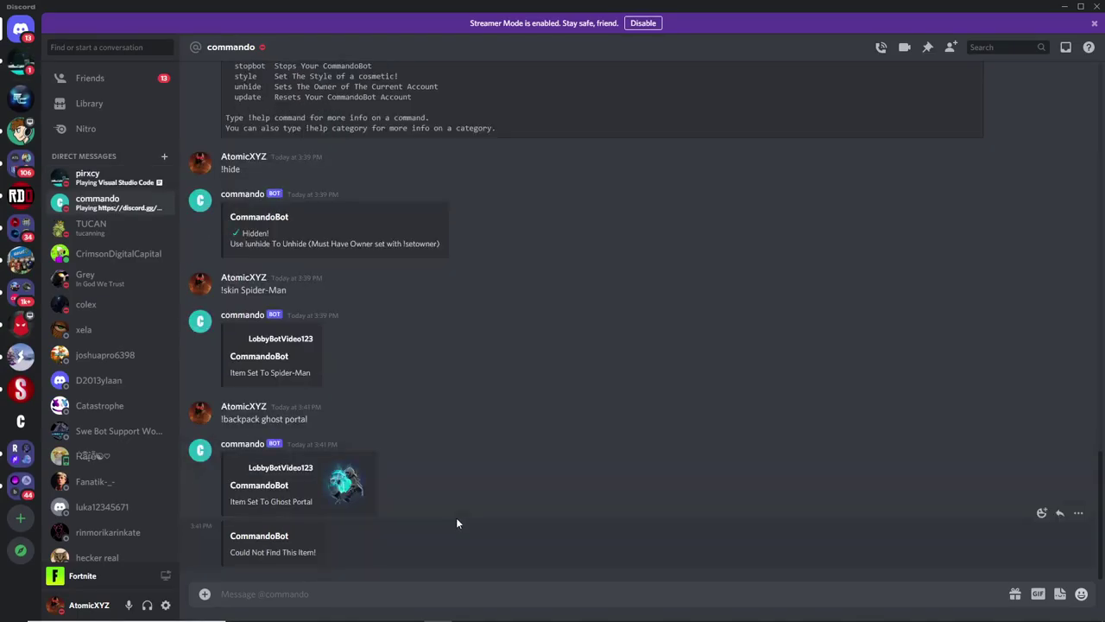
scroll(454, 518, up, 5)
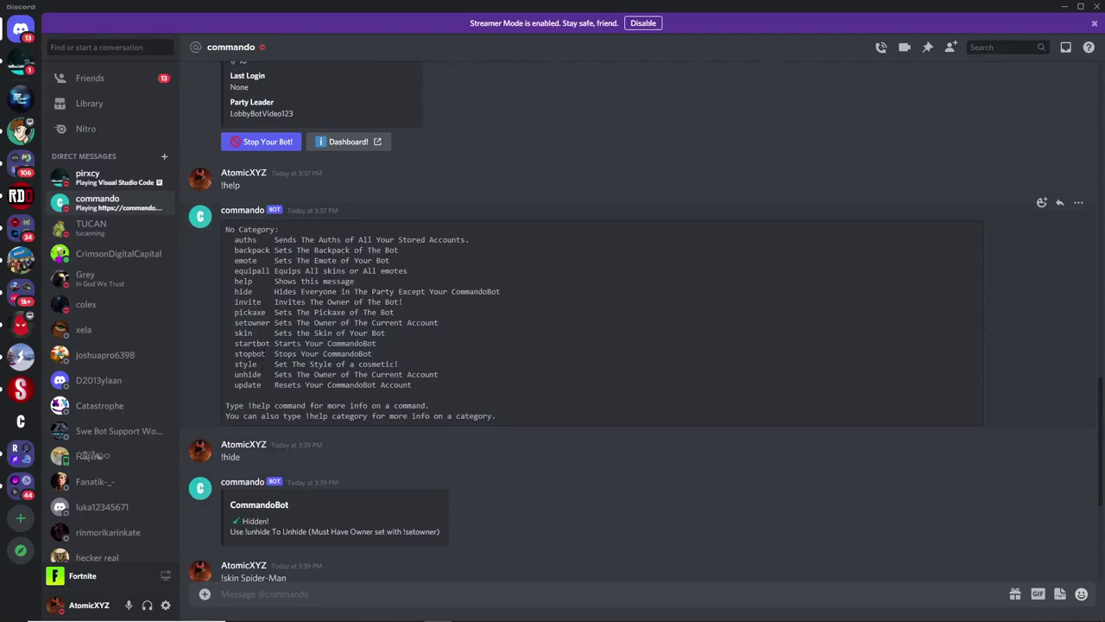
scroll(278, 395, down, 5)
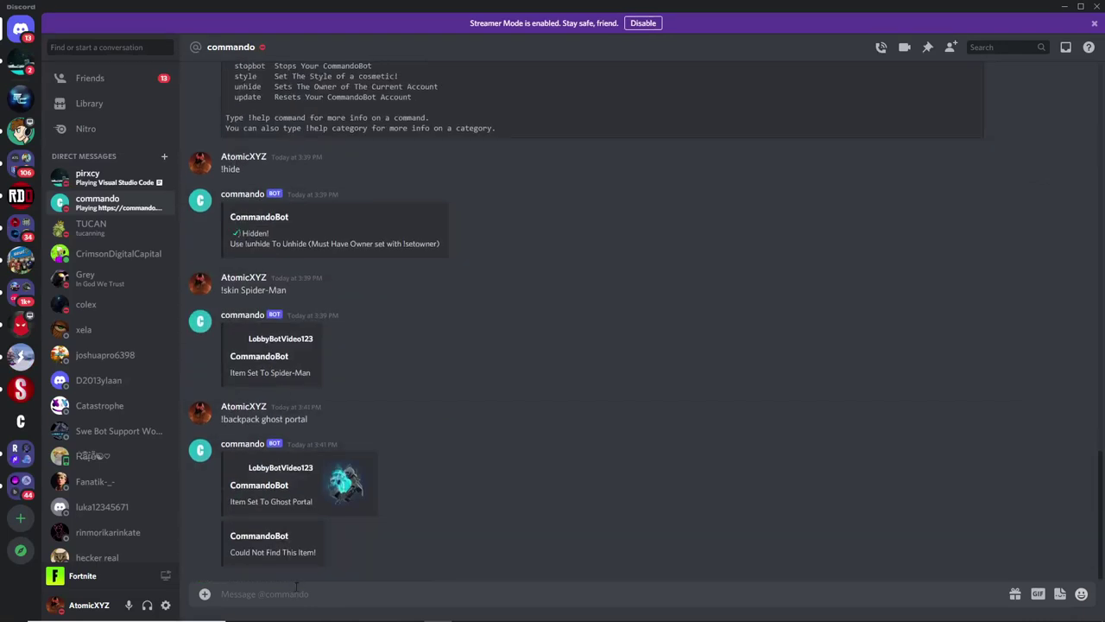
text(!style skin)
mouse_move(814, 607)
click(891, 610)
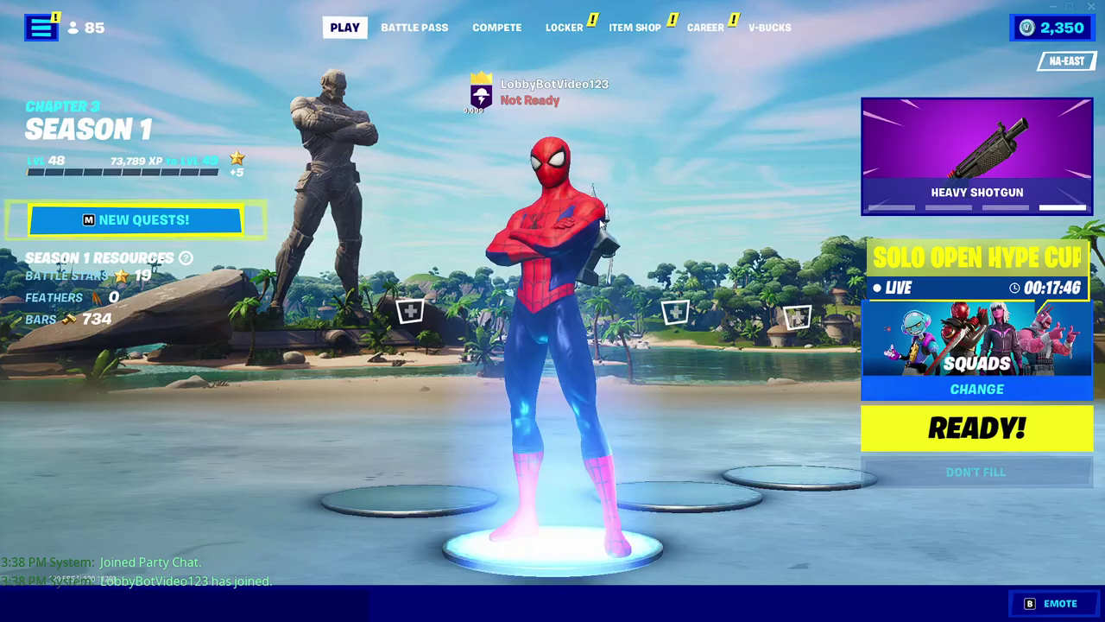
key(alt+Tab)
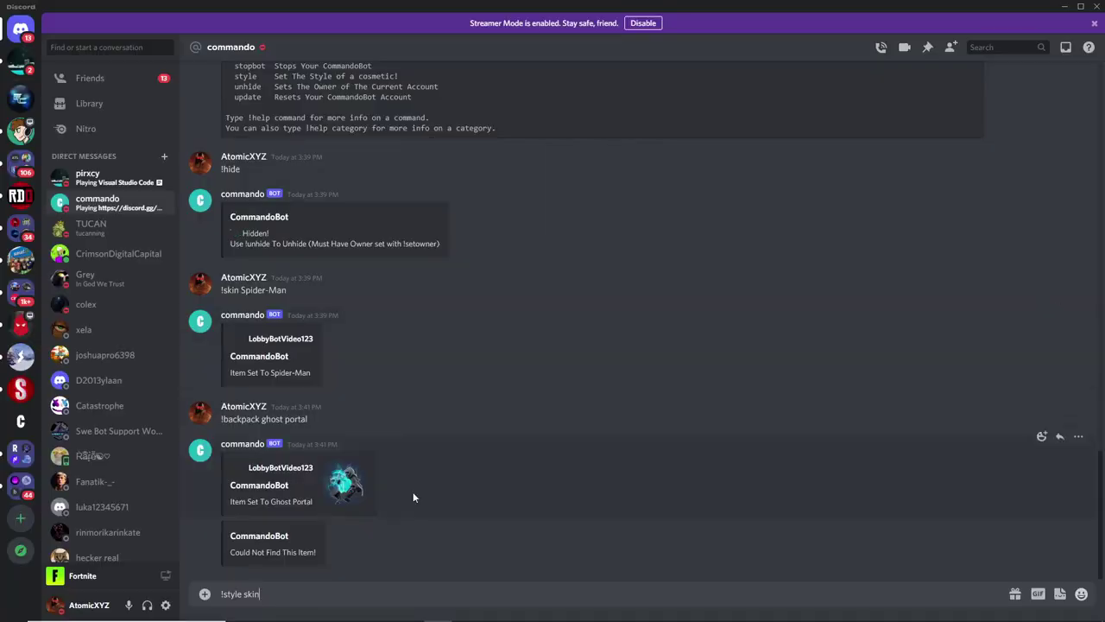
key(Return)
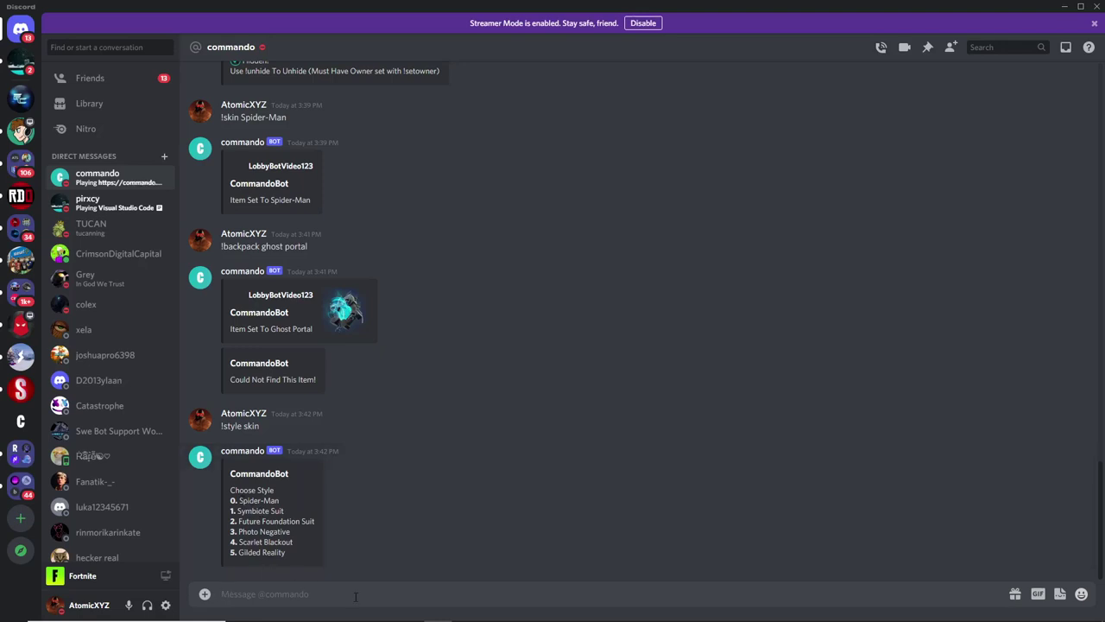
text(5)
key(Return)
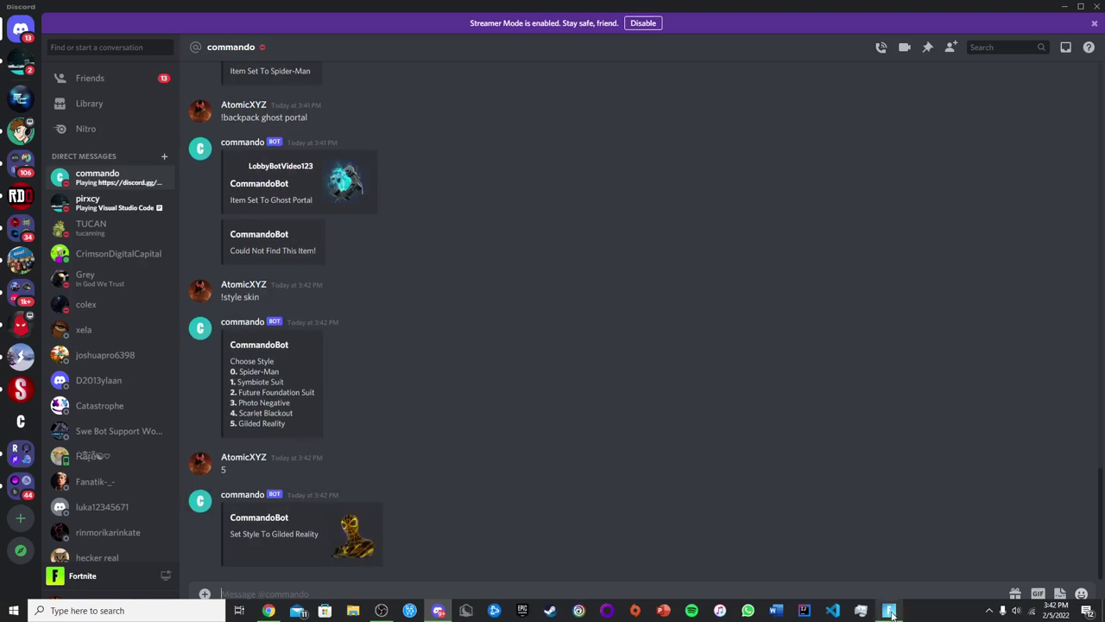
click(897, 606)
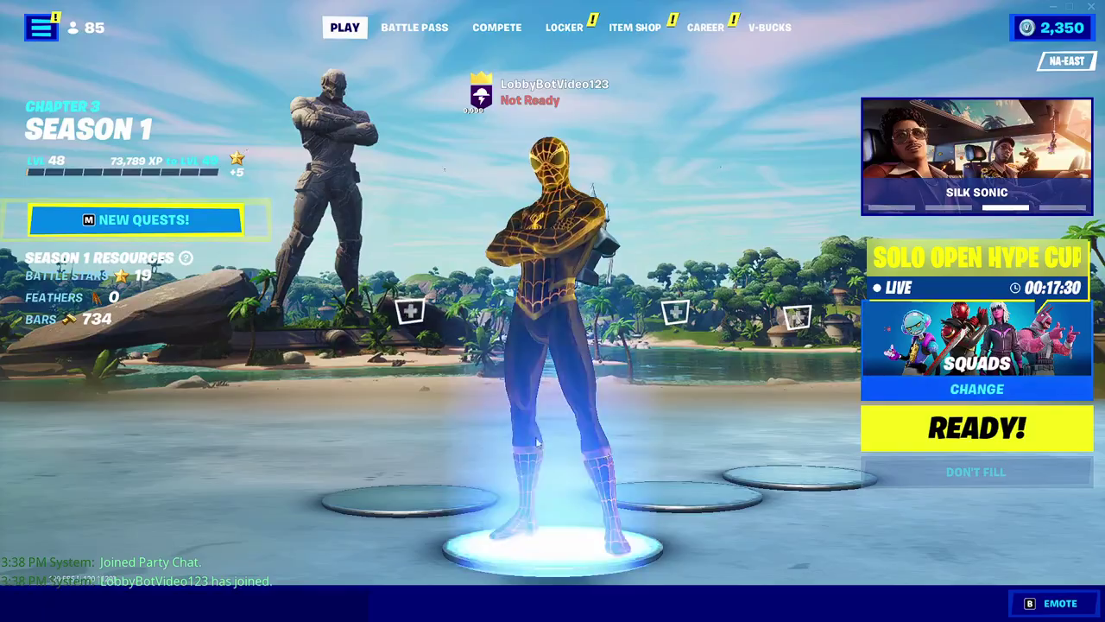
Switch to Discord, send !skin ghoul trooper to the commando bot, and check the new skin in the Fortnite lobby.
key(alt+Tab)
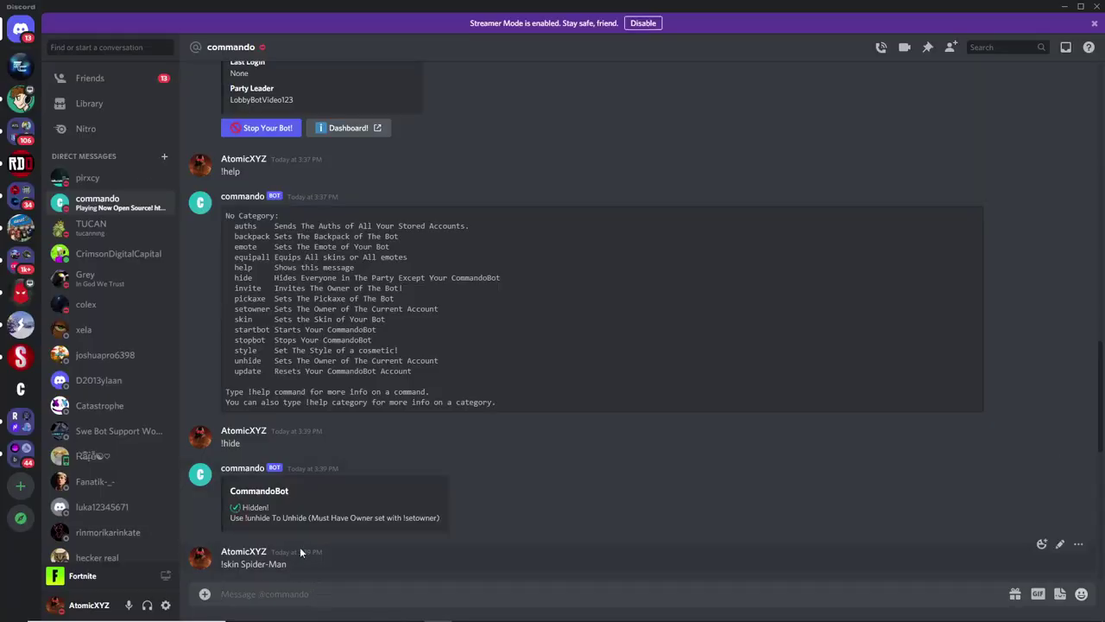
text(!si)
text(kin)
text( ghoul tr)
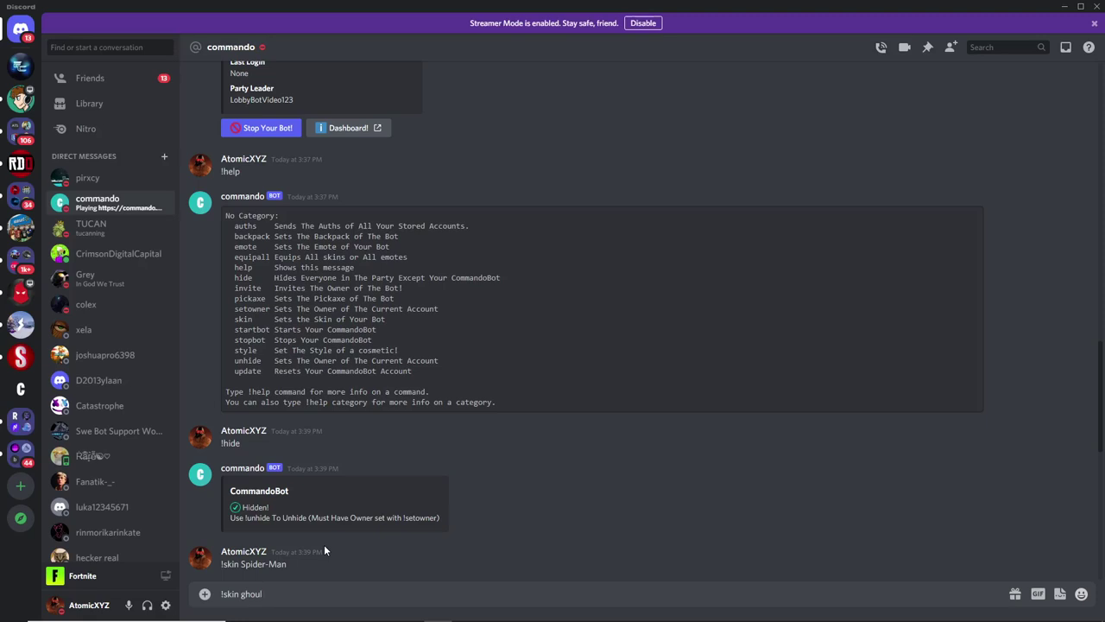
text(ooper)
key(Return)
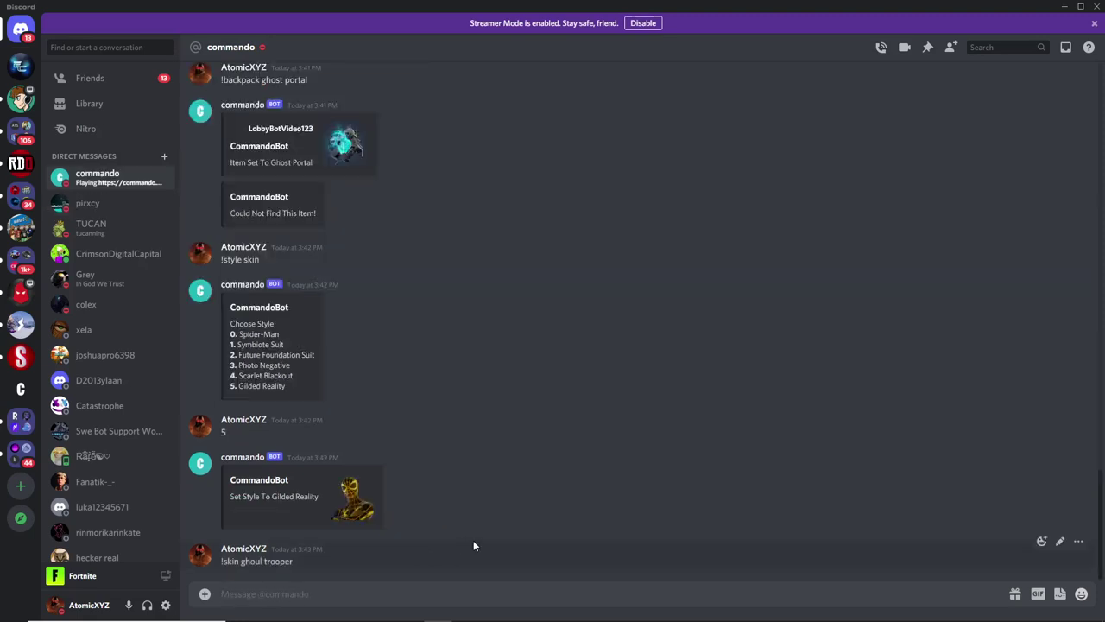
mouse_move(777, 619)
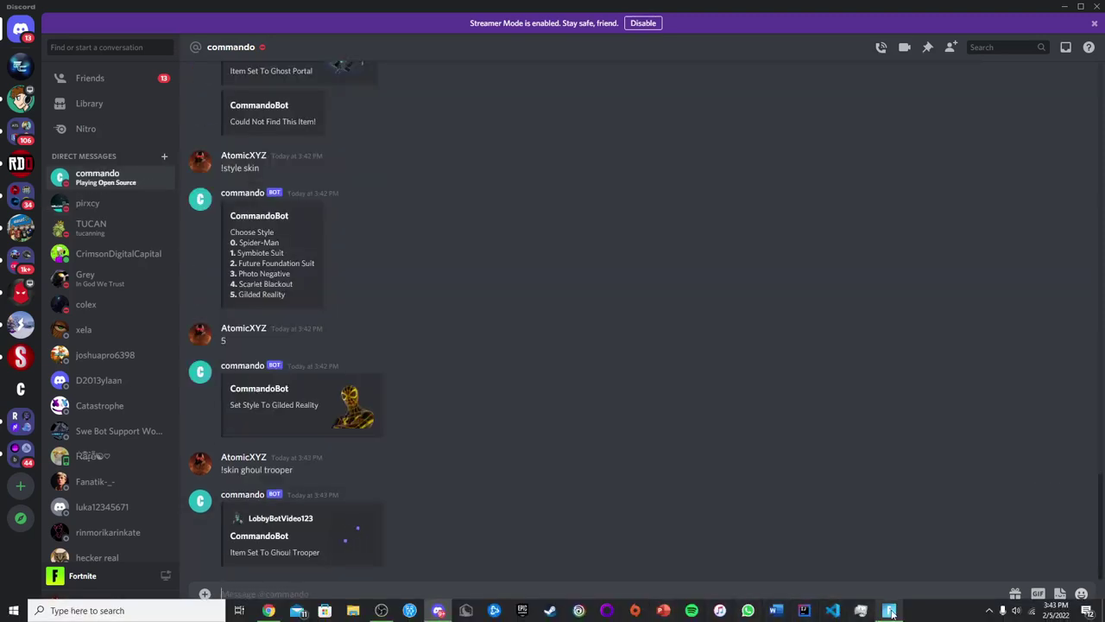
click(889, 610)
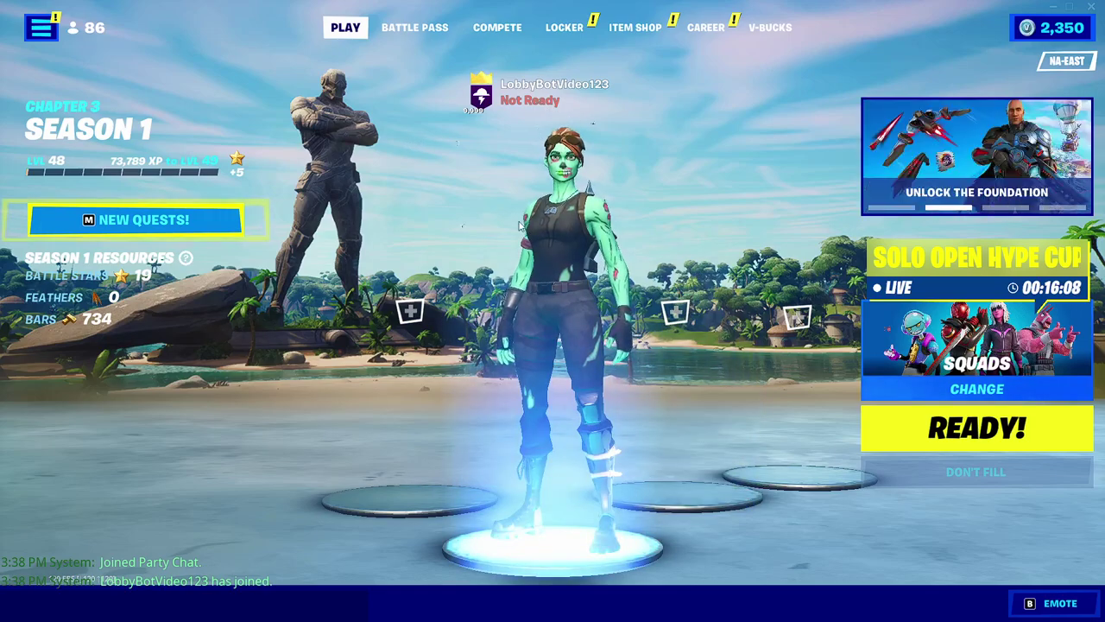
In Discord, request the skin's styles with !style skin, reply 2 for PINK, and view the character in Fortnite.
key(alt+Tab)
text(!style skin)
key(Return)
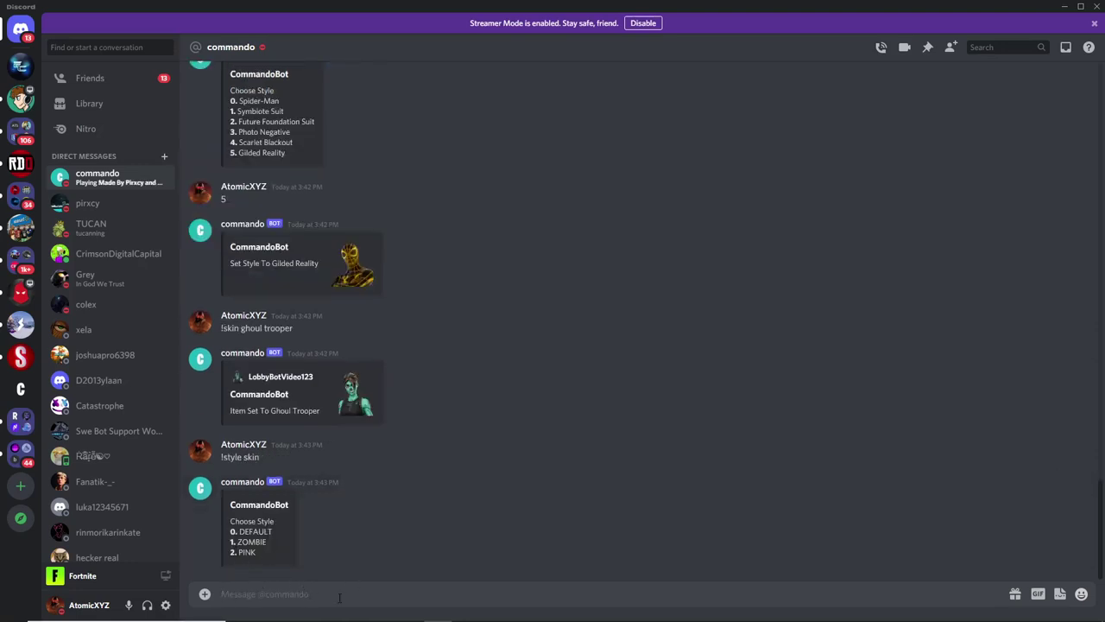
text(2)
key(Return)
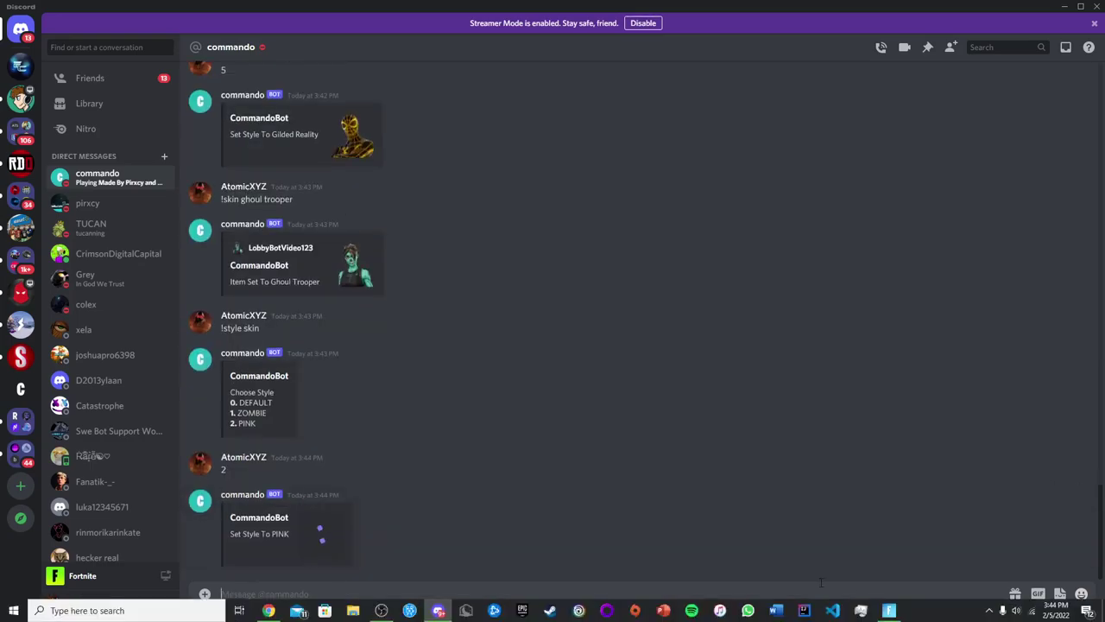
click(890, 609)
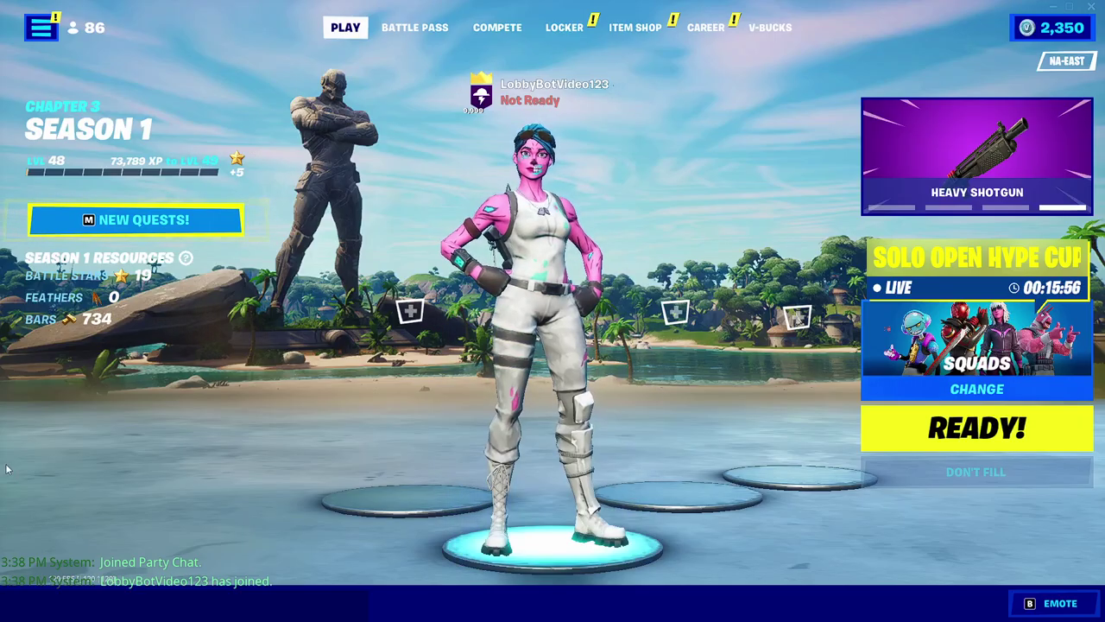
Switch to Discord, consult the bot's command list, and send !emote floss to the commando bot.
key(alt+Tab)
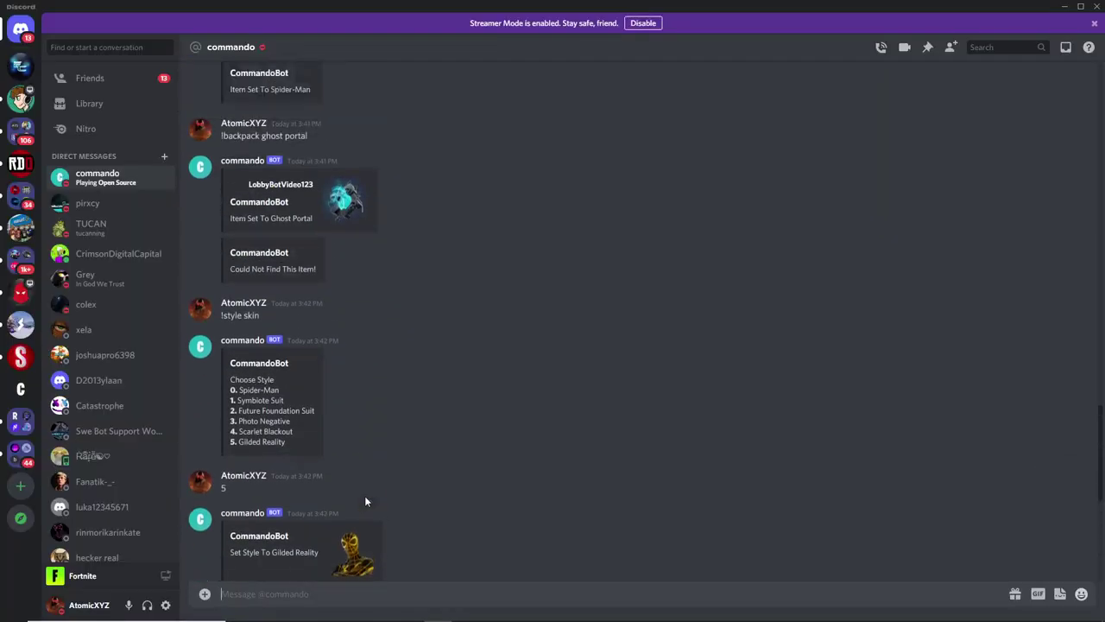
scroll(364, 496, up, 10)
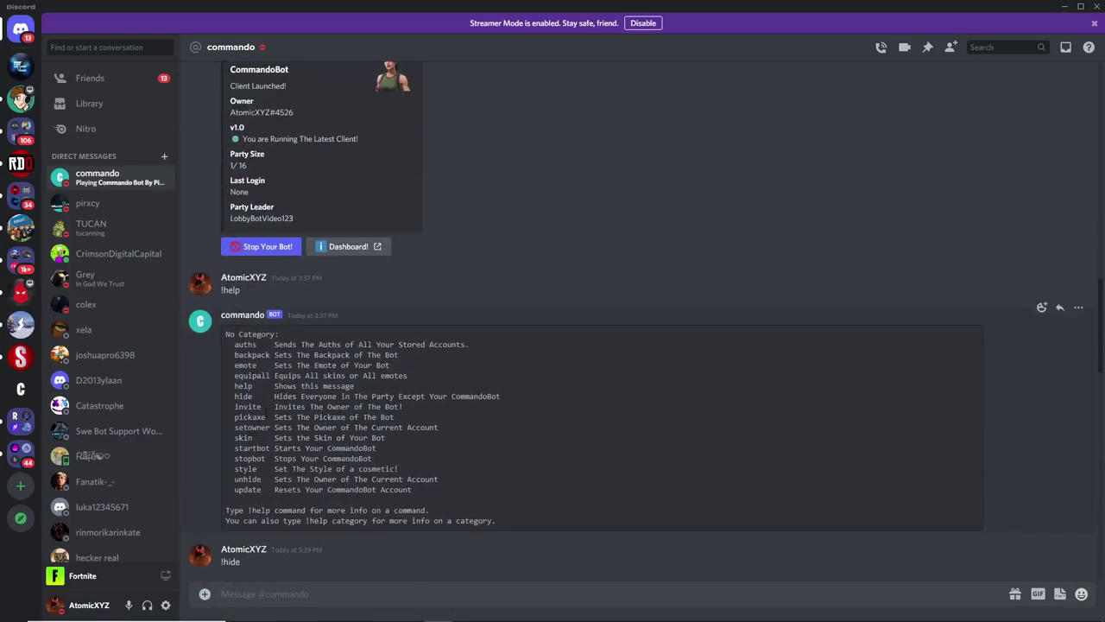
scroll(304, 469, down, 10)
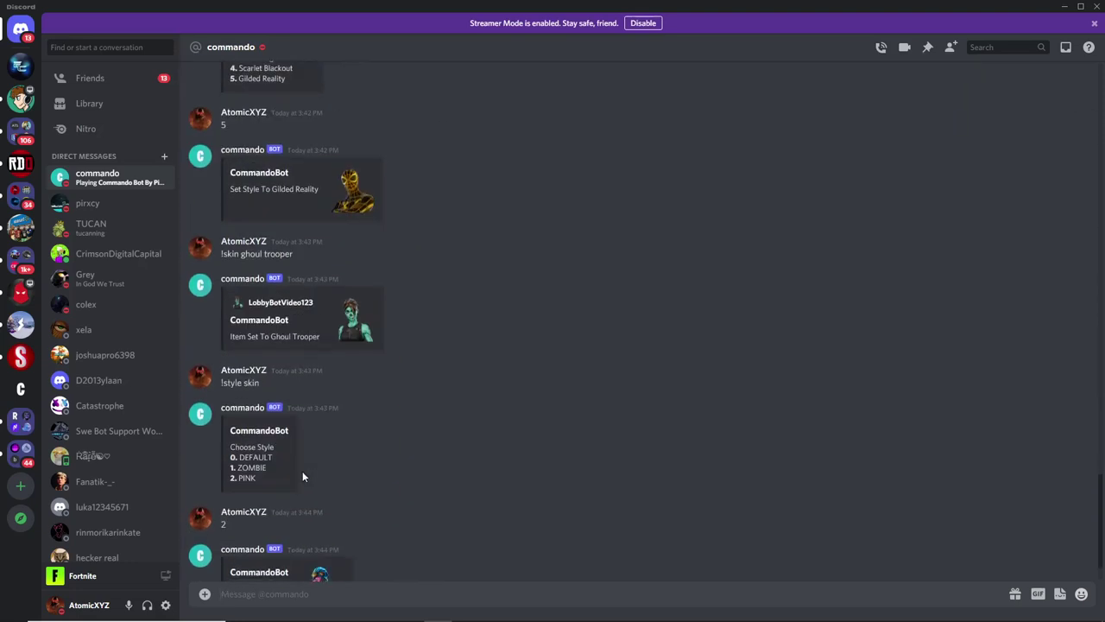
text(!)
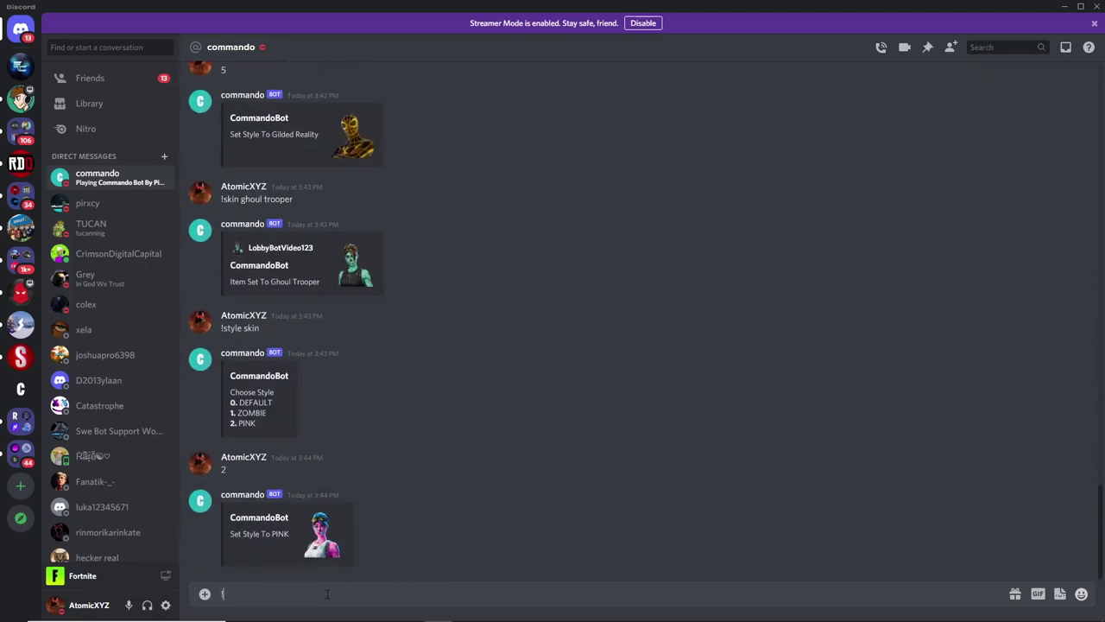
text(emote floss)
key(Return)
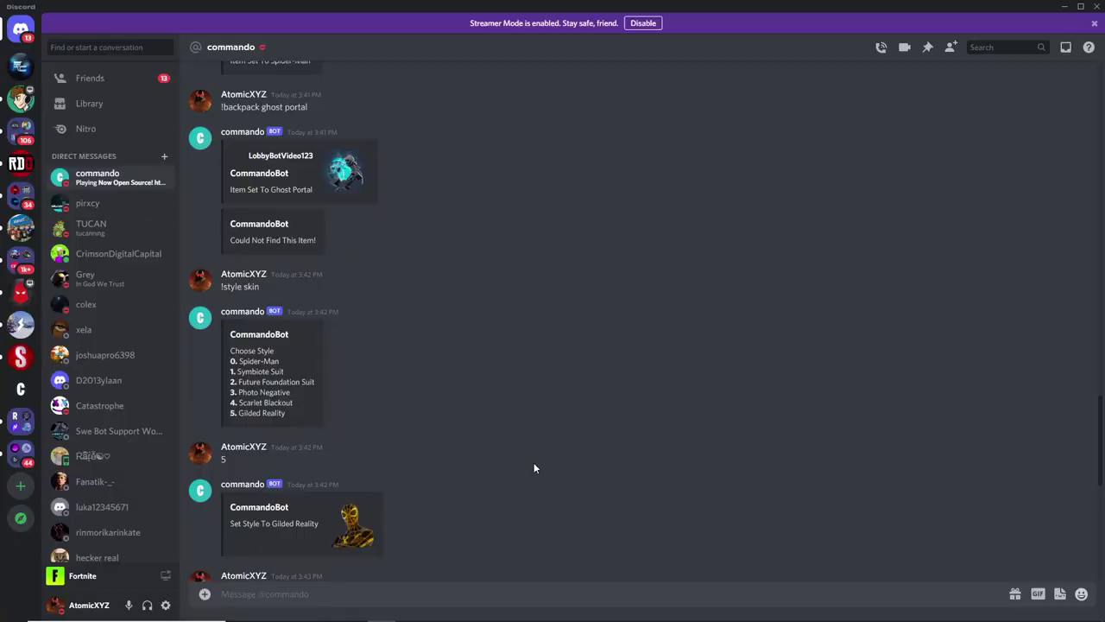
Look up the stop command in the help message and send !stopbot to the commando bot.
scroll(532, 462, up, 15)
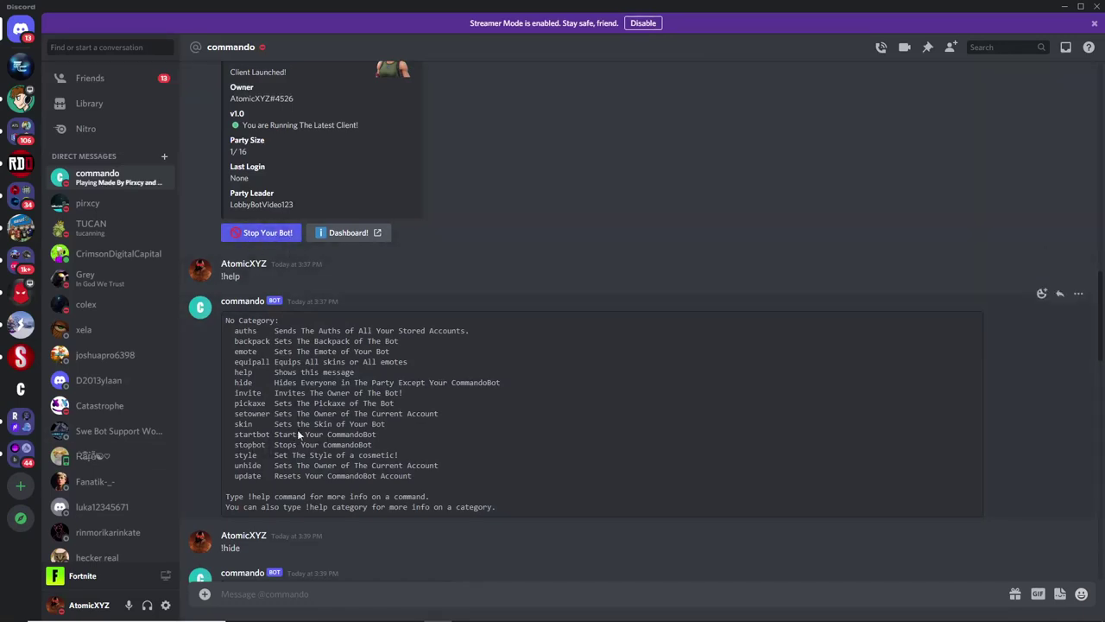
scroll(298, 424, down, 20)
text(!stopbot)
key(Return)
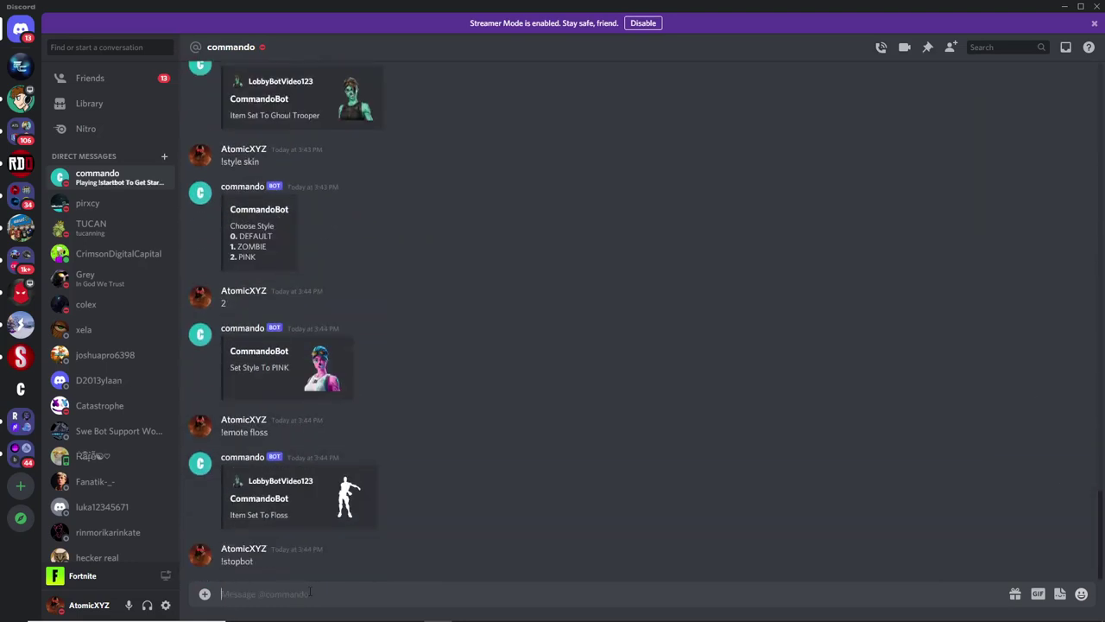